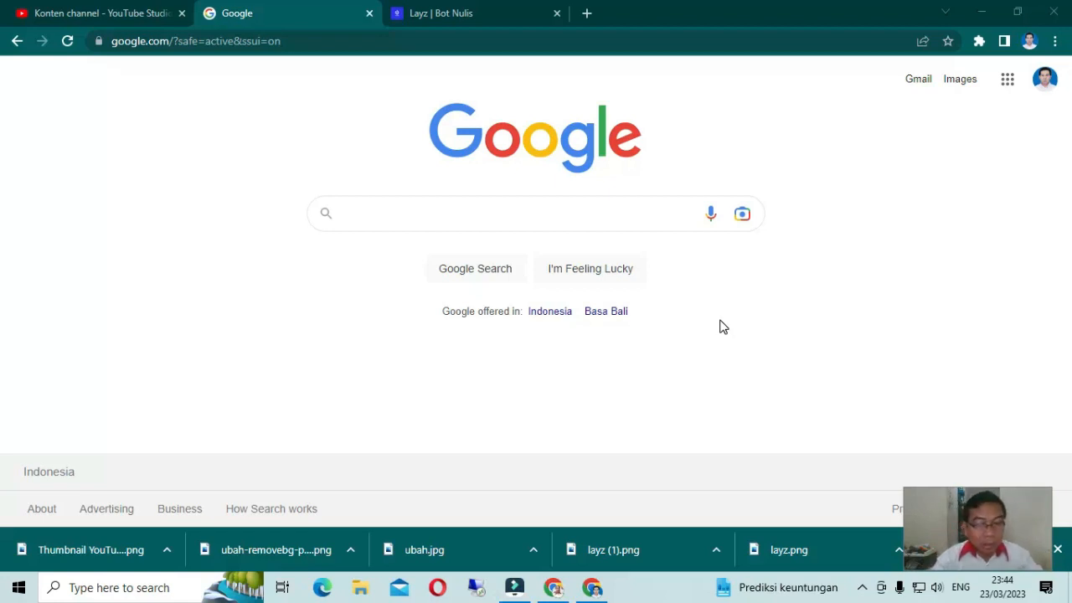
Search Google for "sejda" and open the Sejda website from the results
click(427, 214)
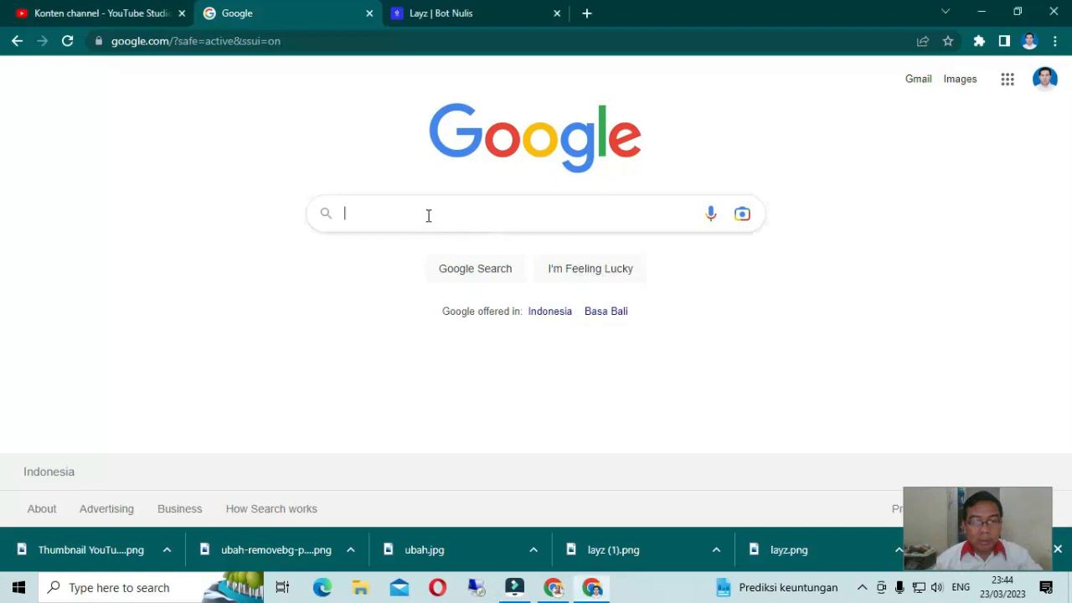
text(sej)
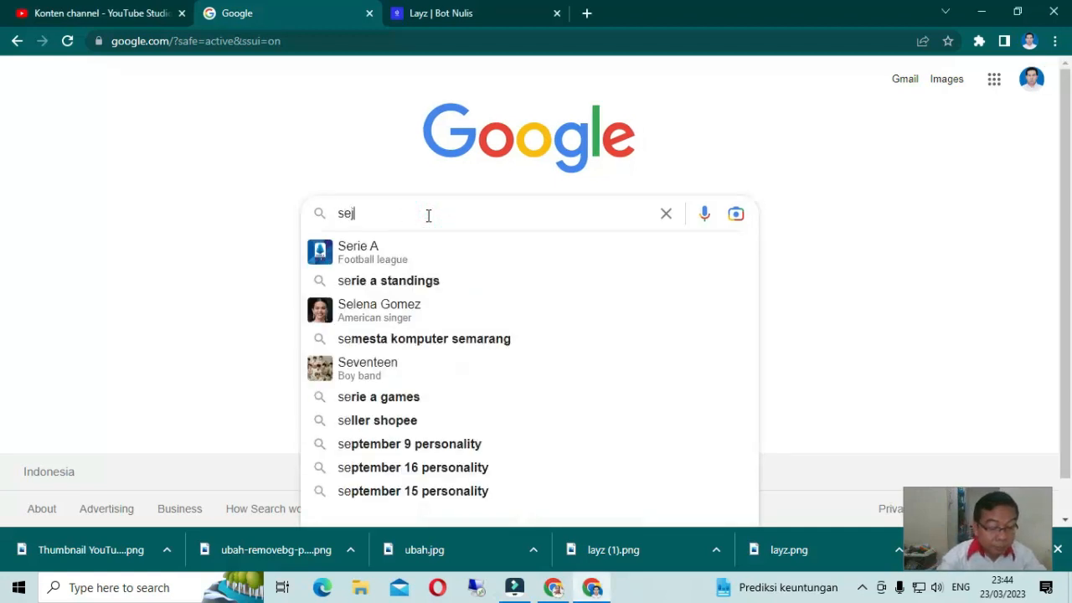
text(da)
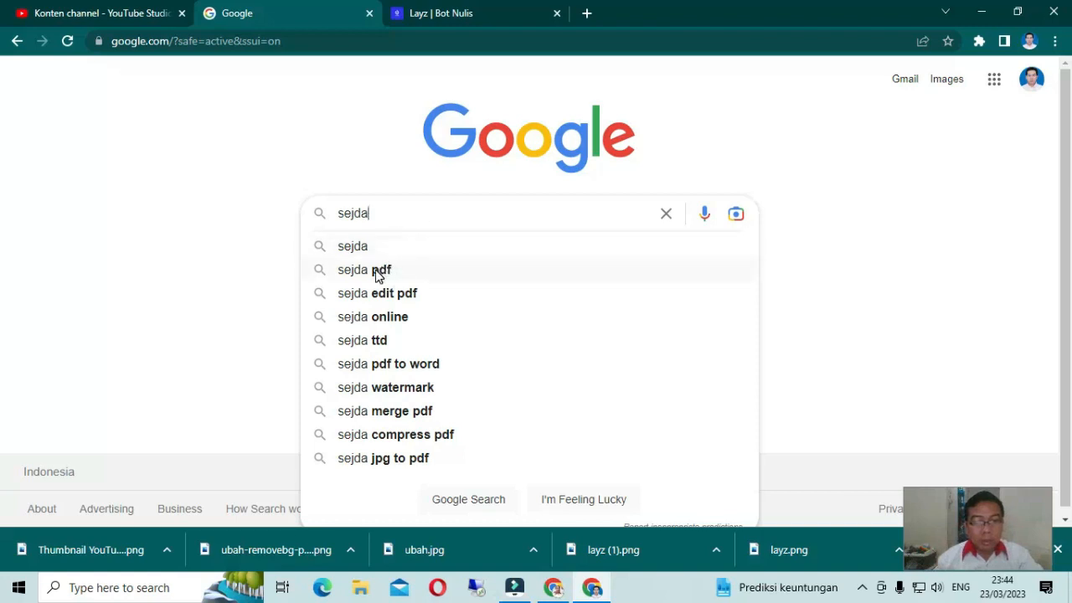
click(352, 247)
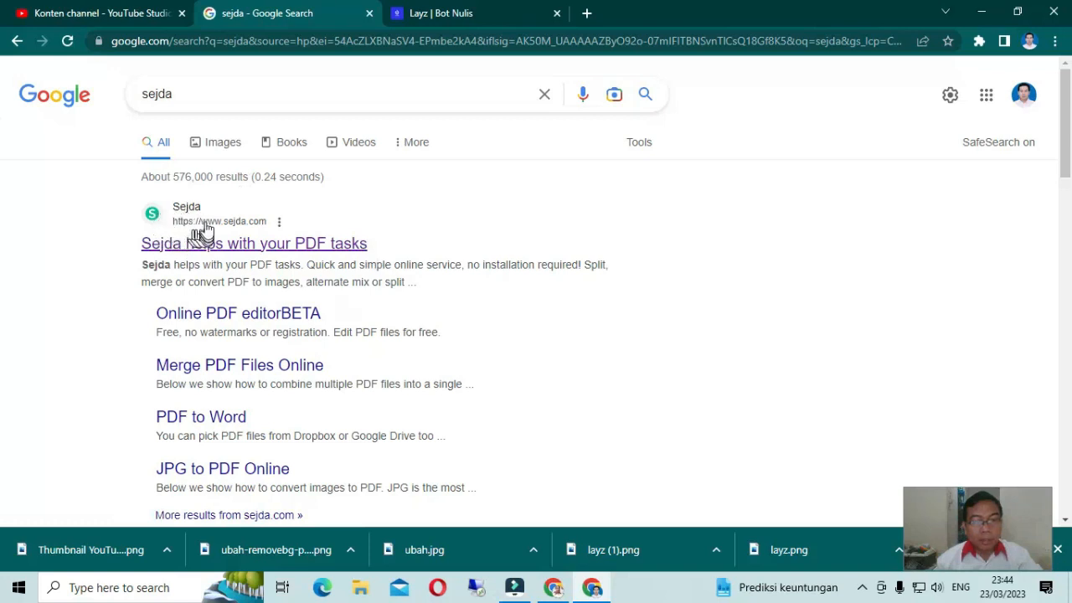
click(180, 216)
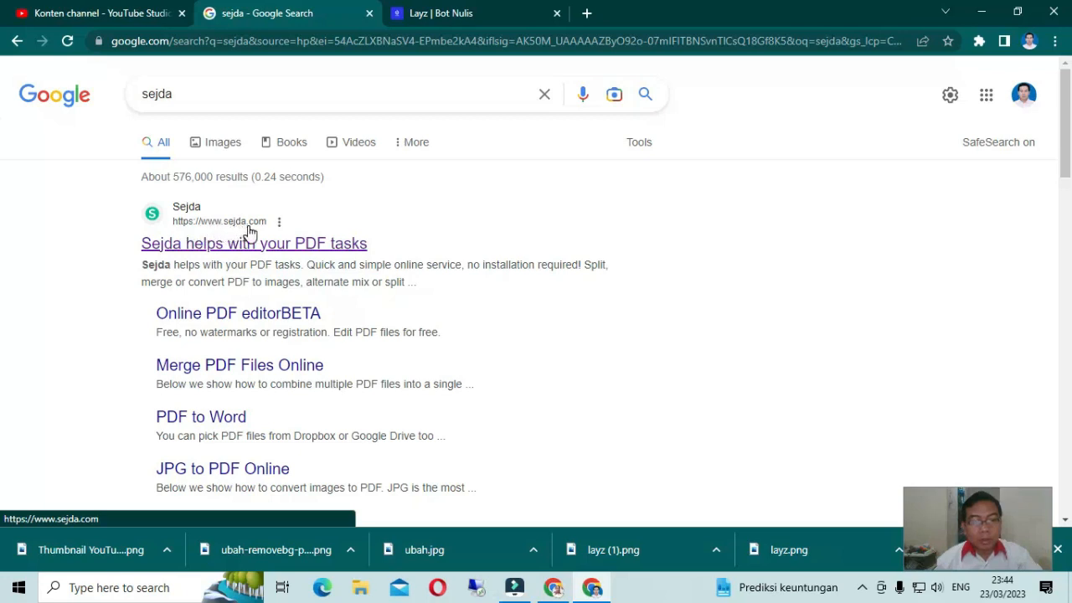
click(208, 226)
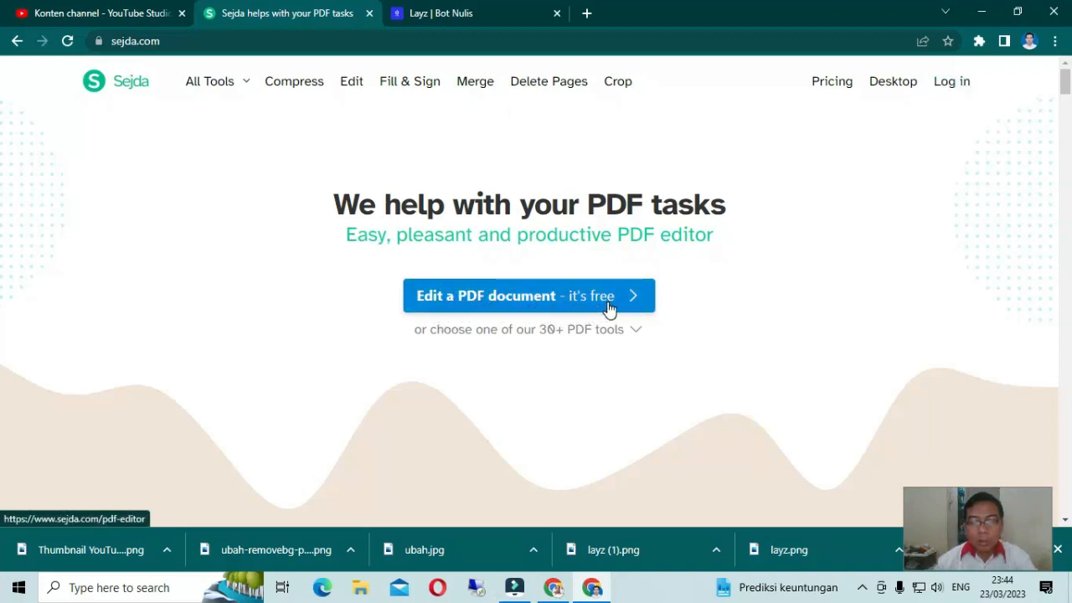
Open Sejda's online PDF editor and upload "laga sepak bola.pdf" from the Downloads folder
click(483, 303)
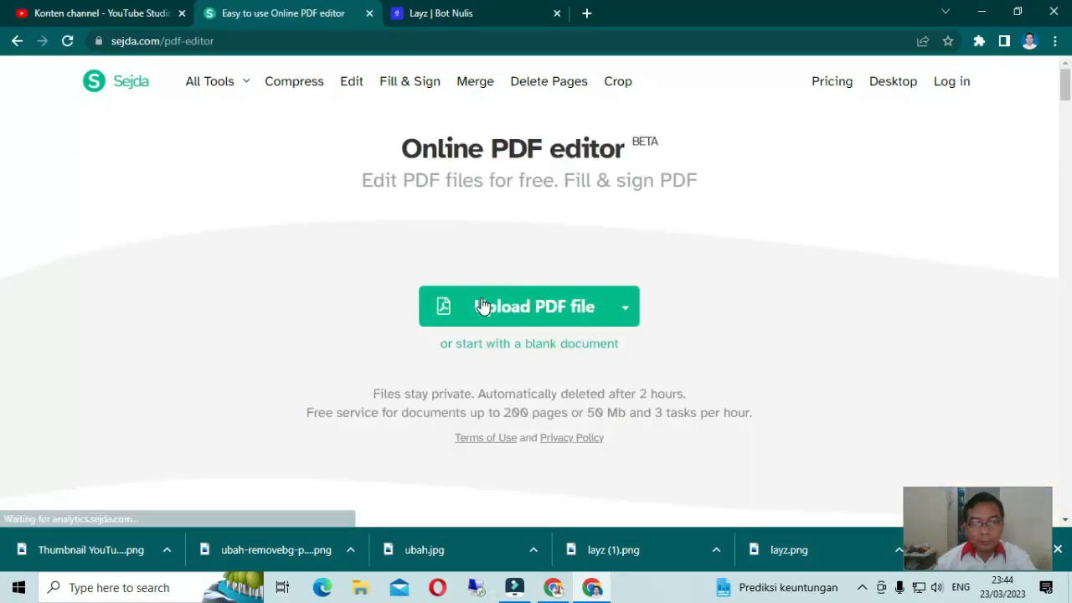
click(534, 308)
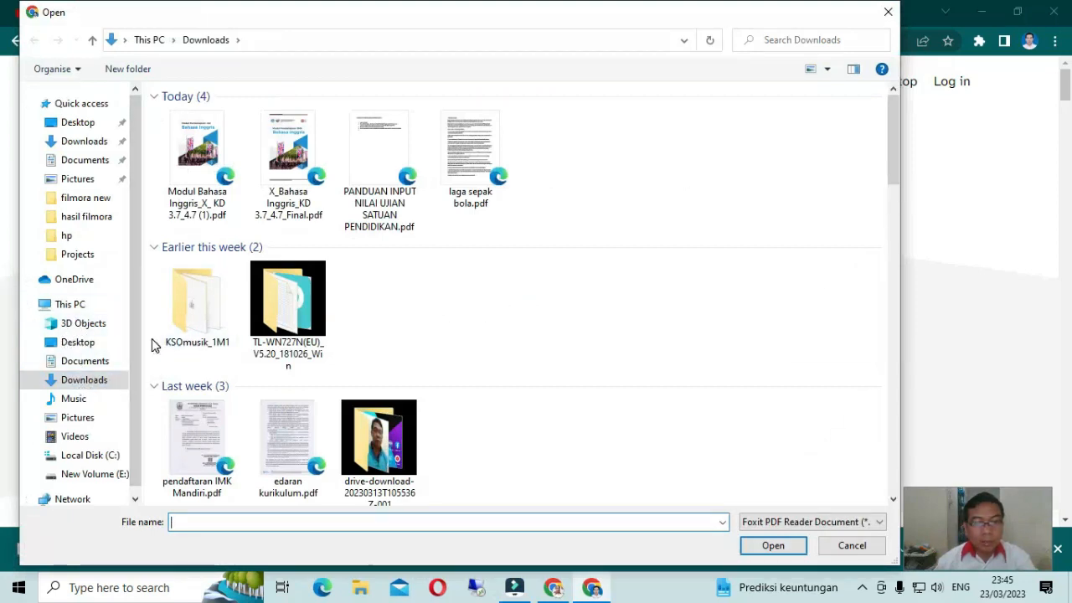
click(469, 148)
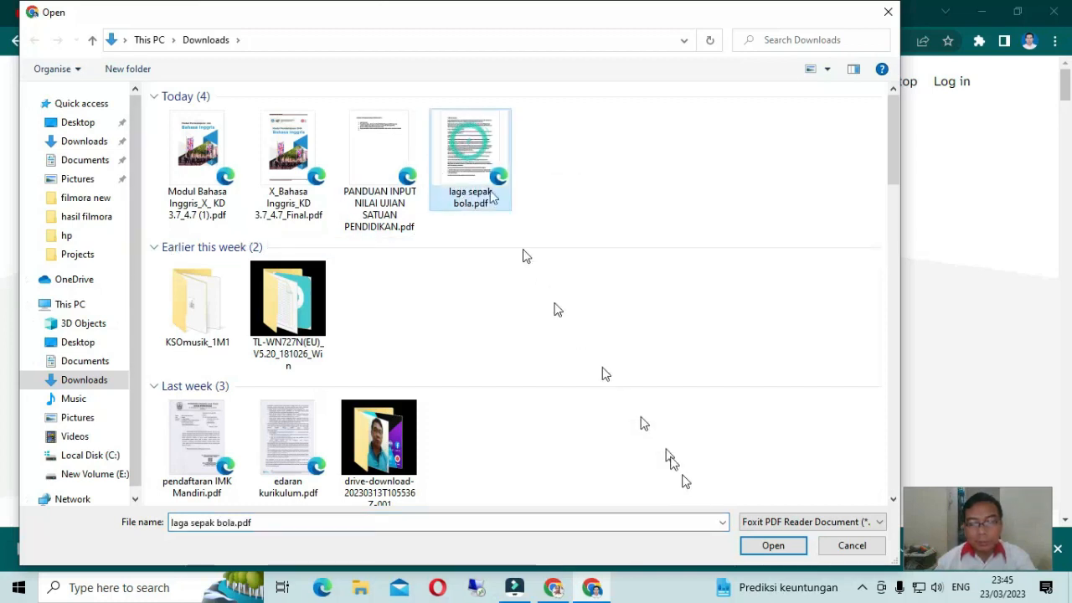
click(769, 547)
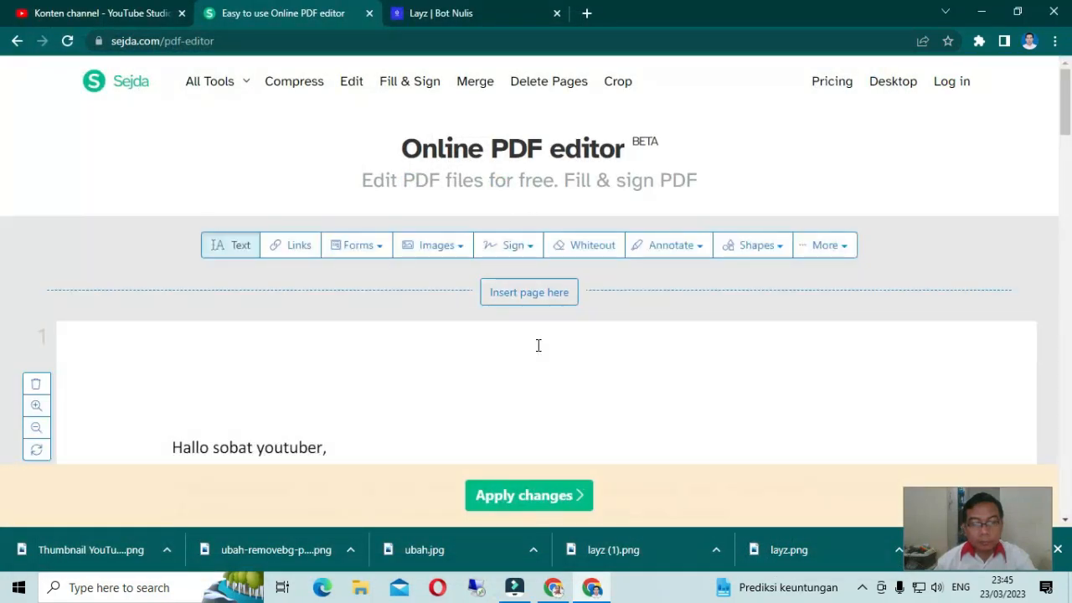
Read through the uploaded document's text and return to the start of its first page
scroll(510, 335, down, 6)
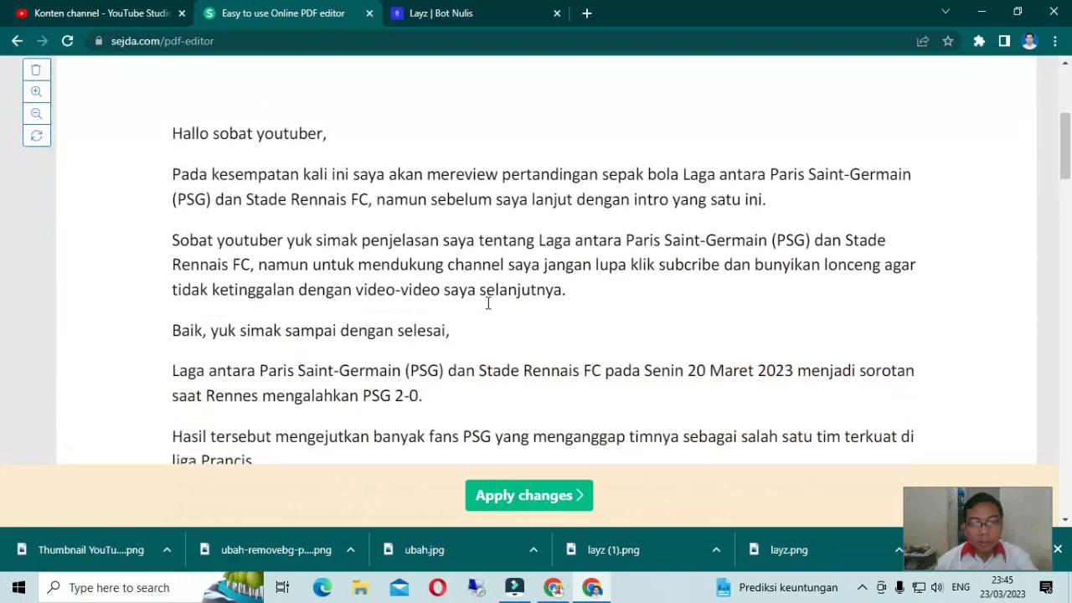
scroll(488, 302, down, 3)
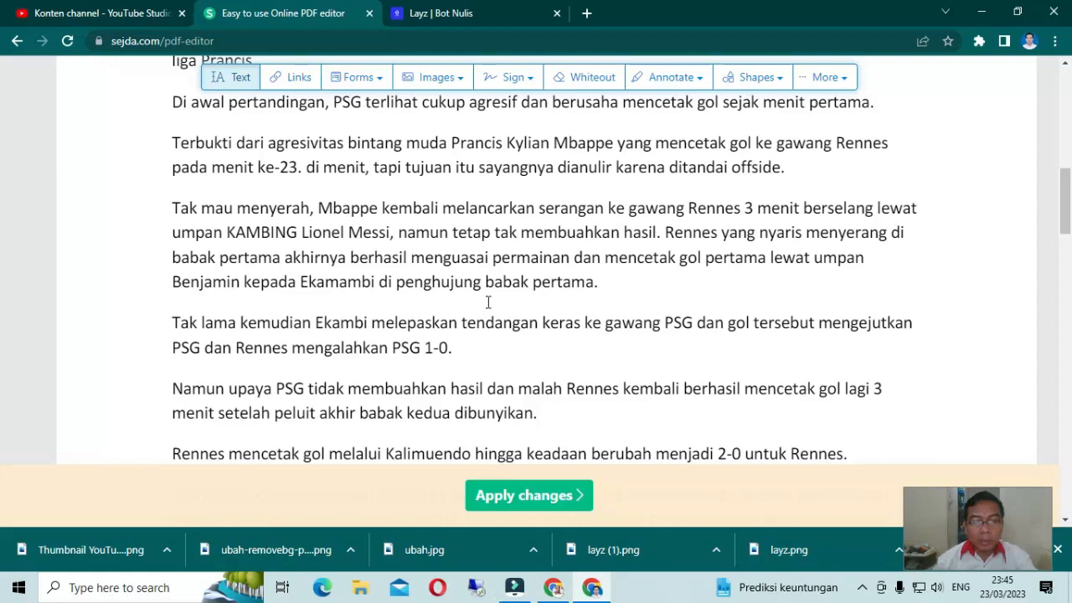
scroll(488, 303, down, 7)
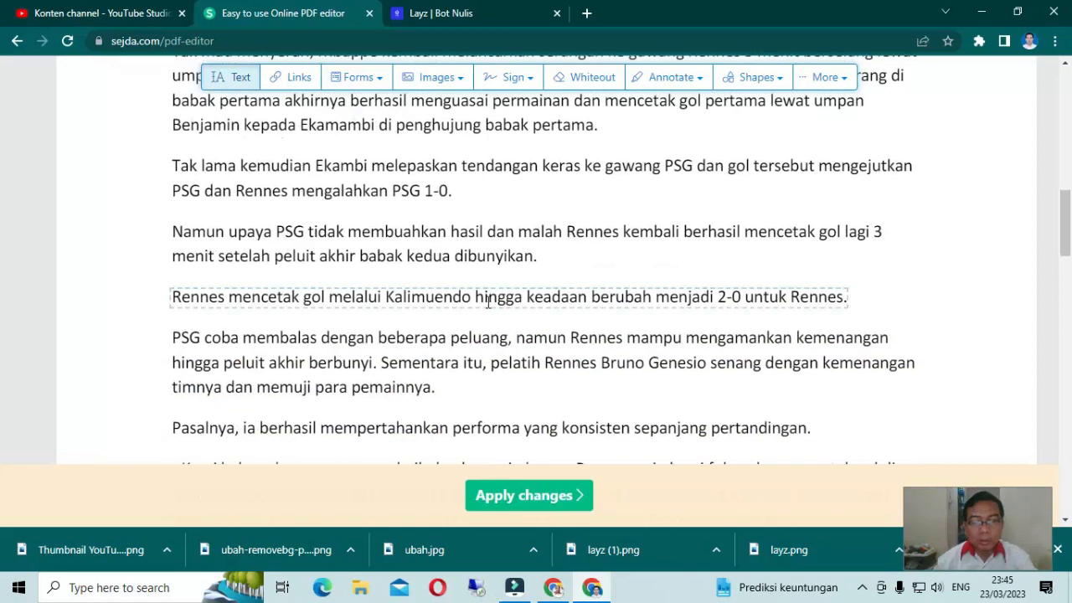
scroll(488, 303, up, 8)
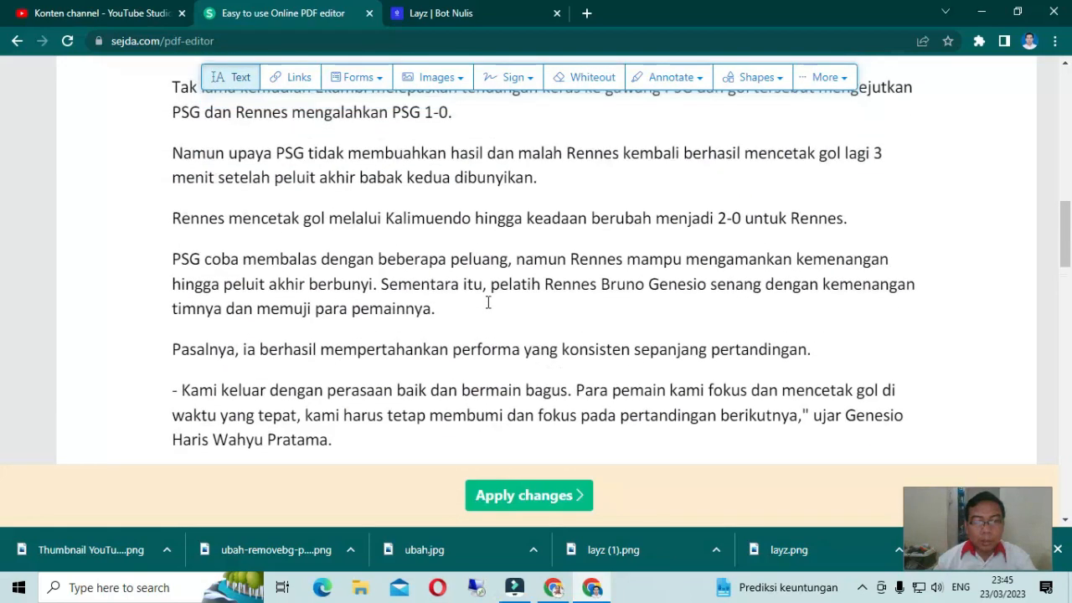
scroll(488, 302, up, 6)
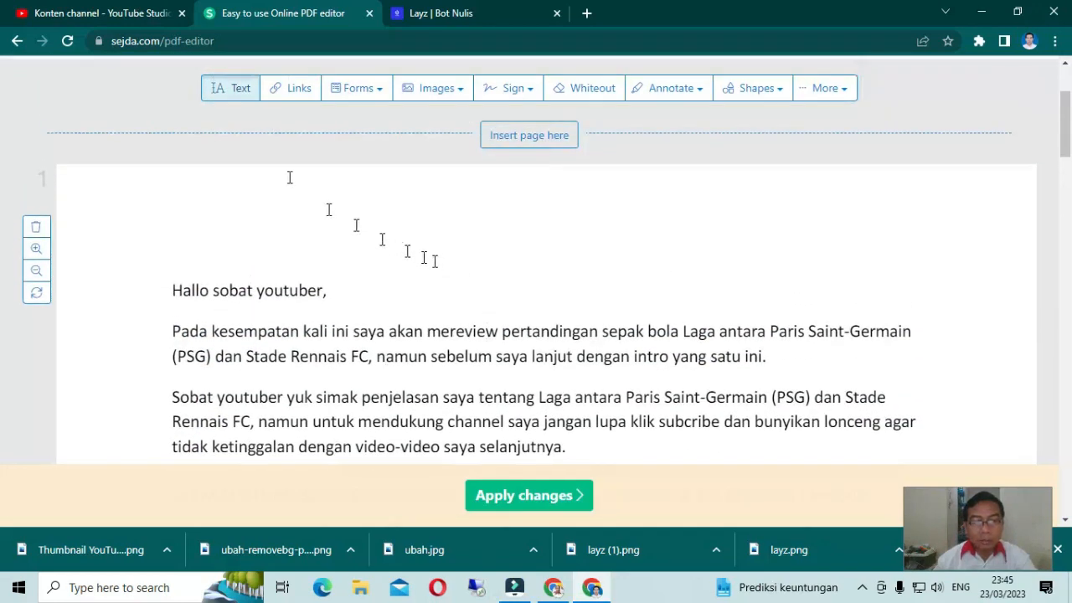
Review the greeting line's font and color options and the editor's image, signature, shape and additional tools
click(234, 90)
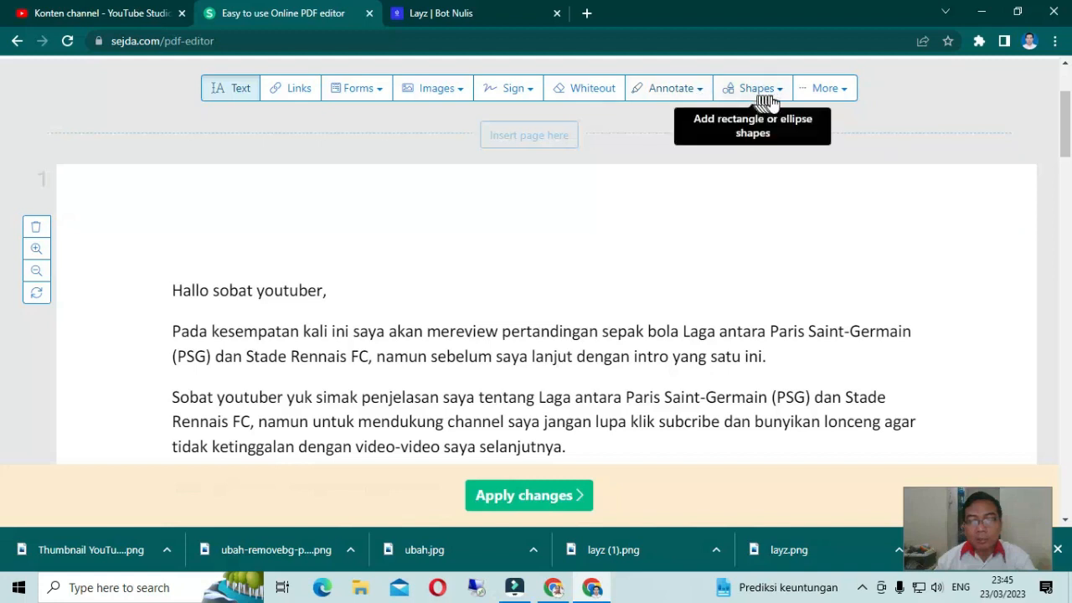
click(308, 291)
click(285, 292)
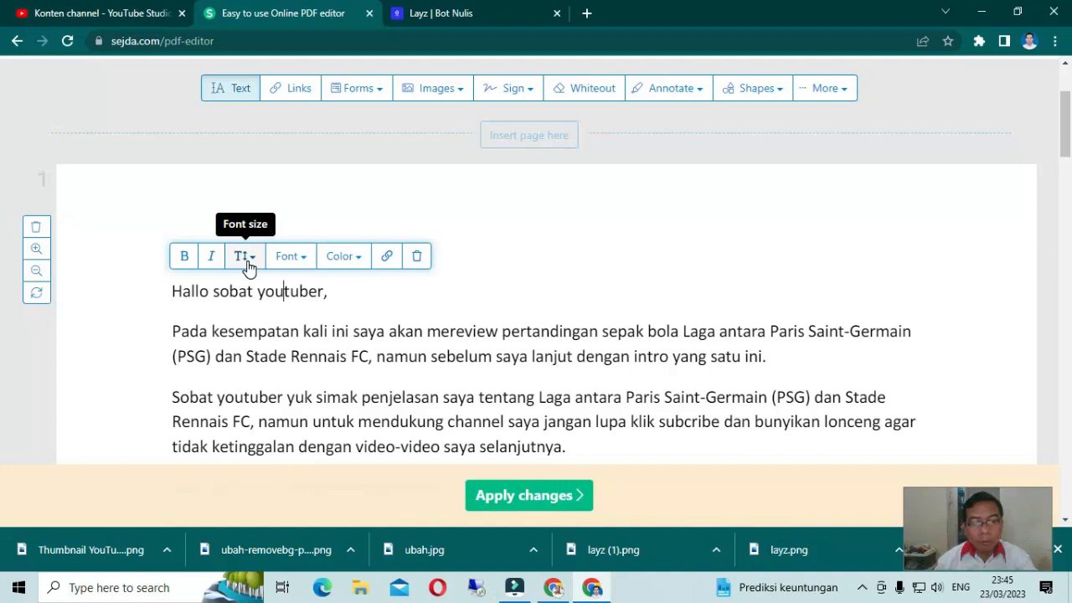
click(301, 256)
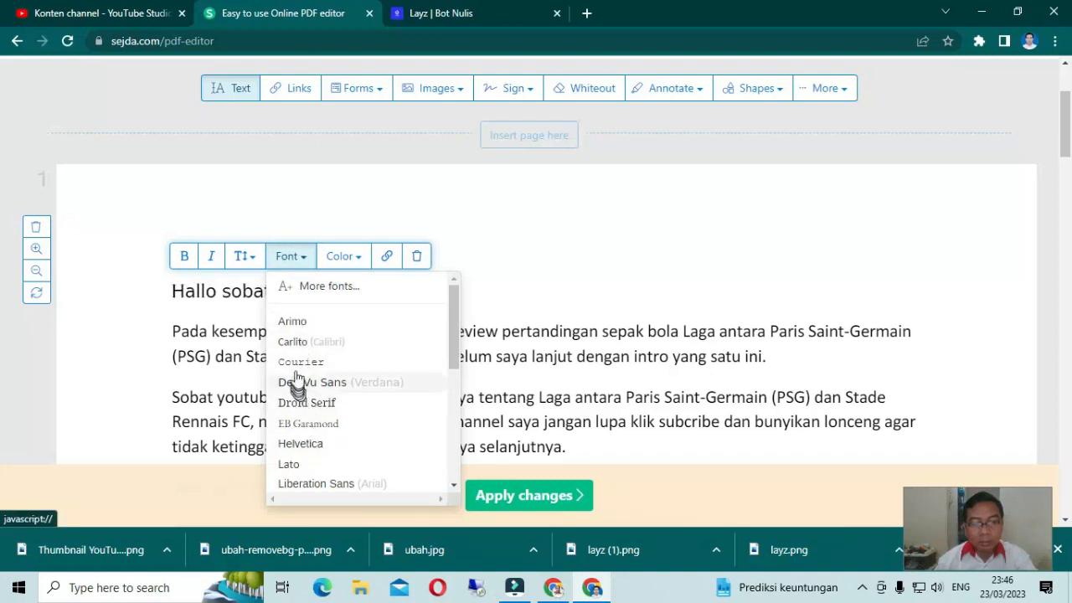
click(358, 262)
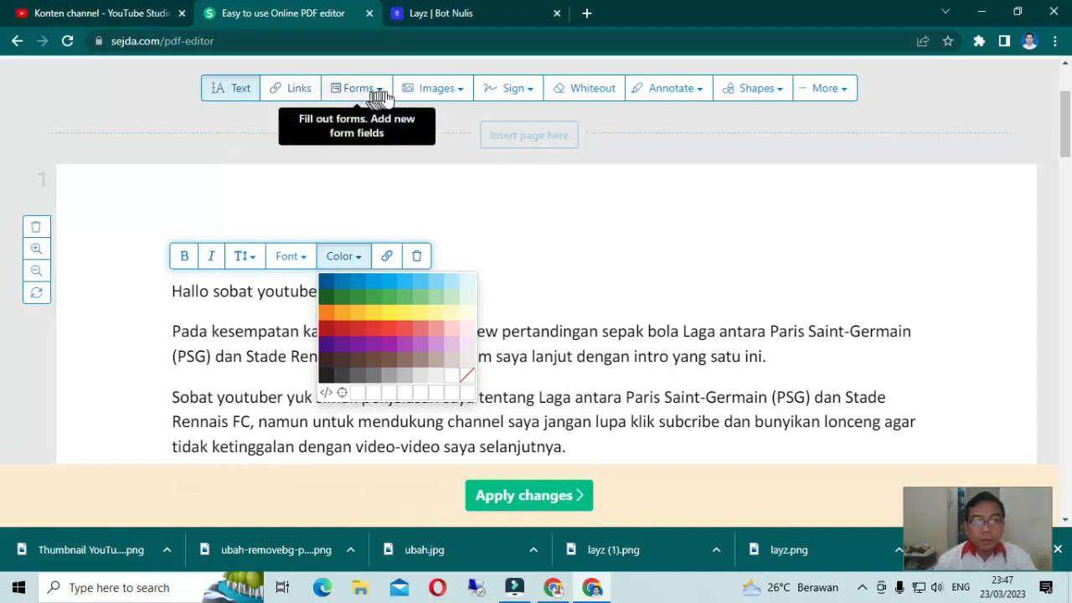
click(459, 93)
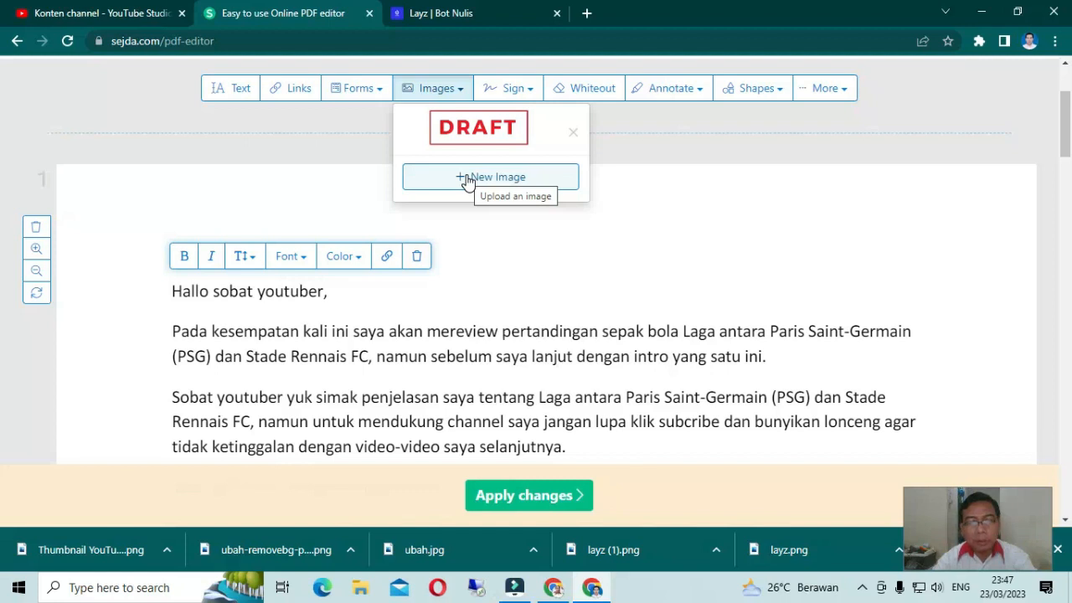
click(533, 92)
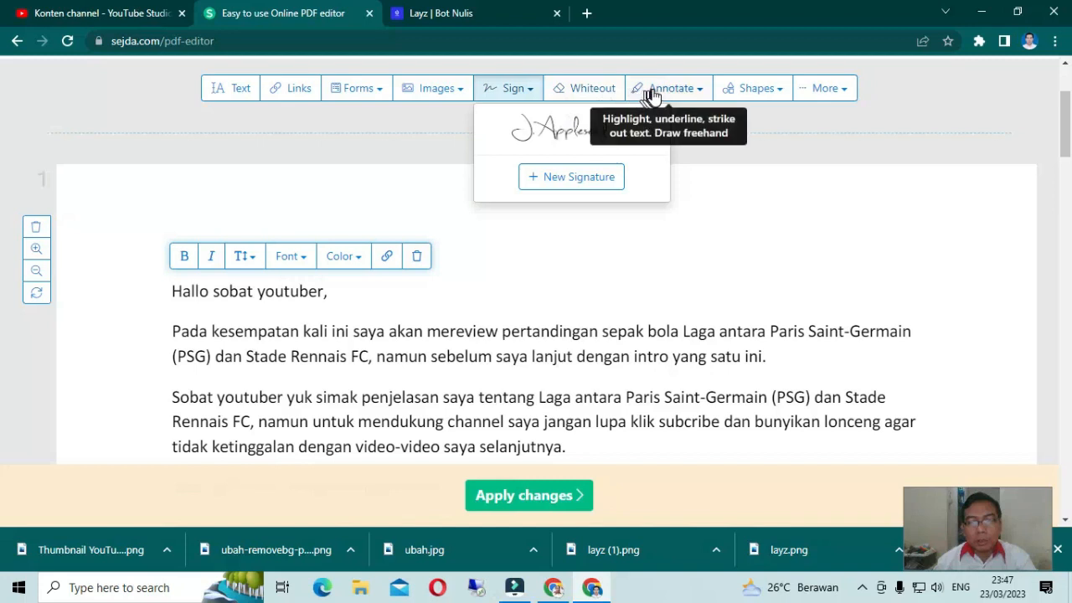
click(782, 90)
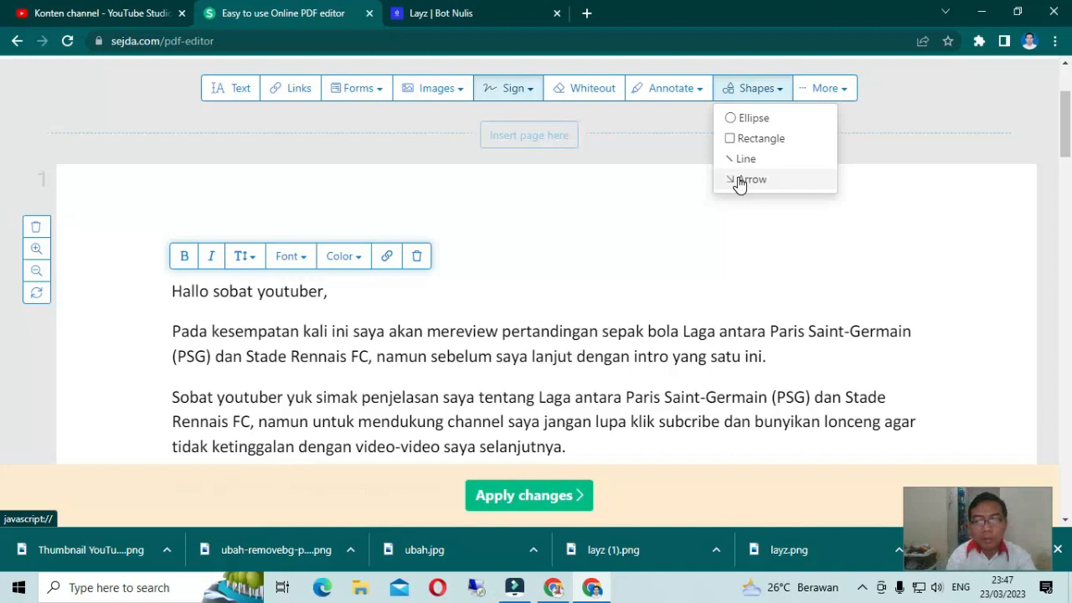
click(847, 90)
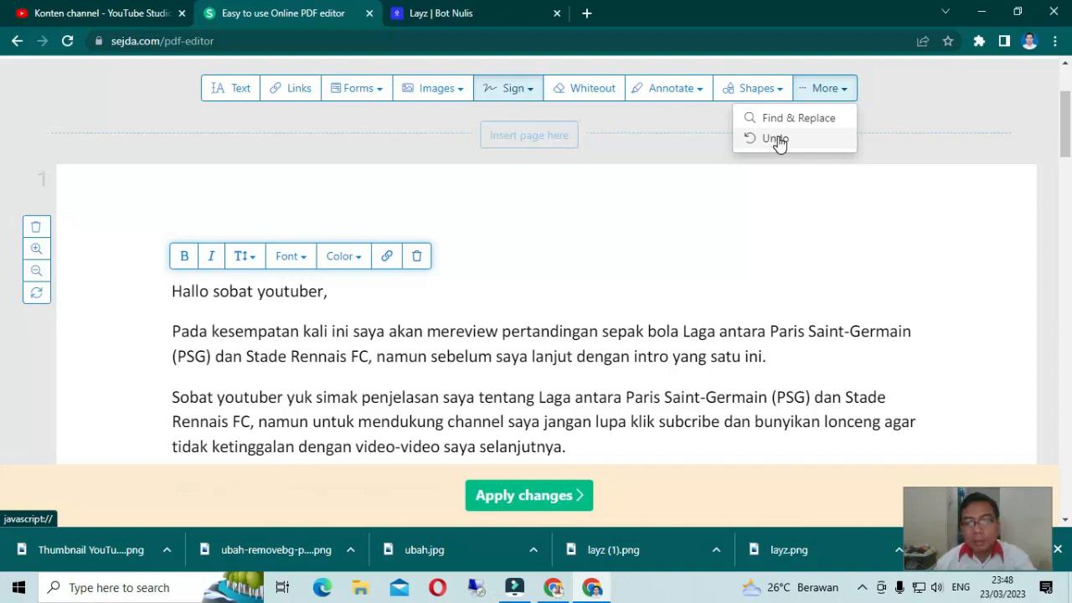
Using the Text tool, insert "selamat pagi" between "Hallo" and "sobat youtuber" in the greeting line
click(195, 293)
click(226, 291)
click(230, 292)
click(249, 291)
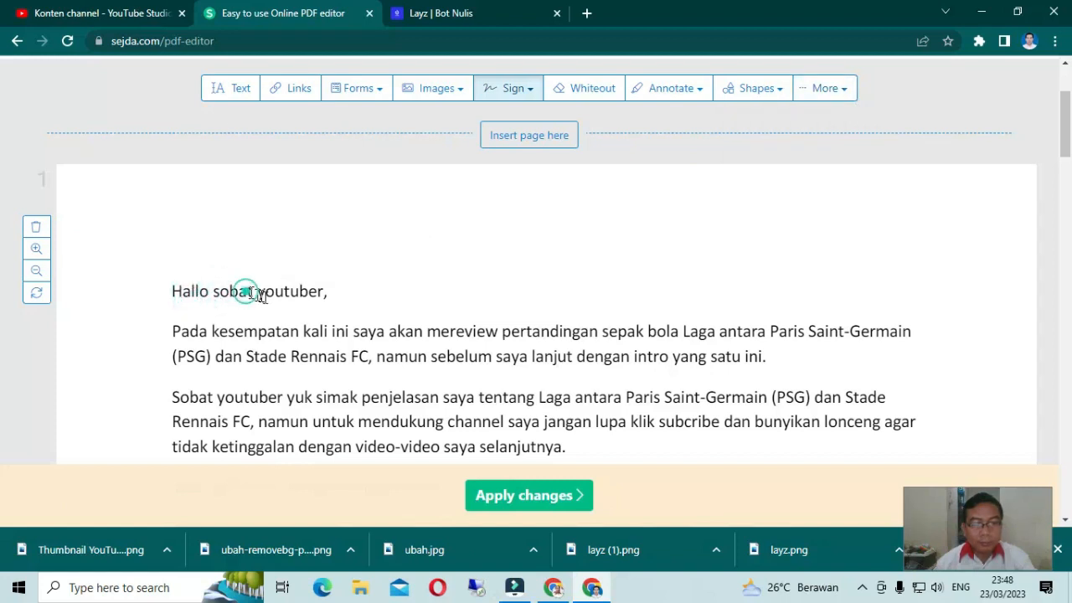
click(230, 89)
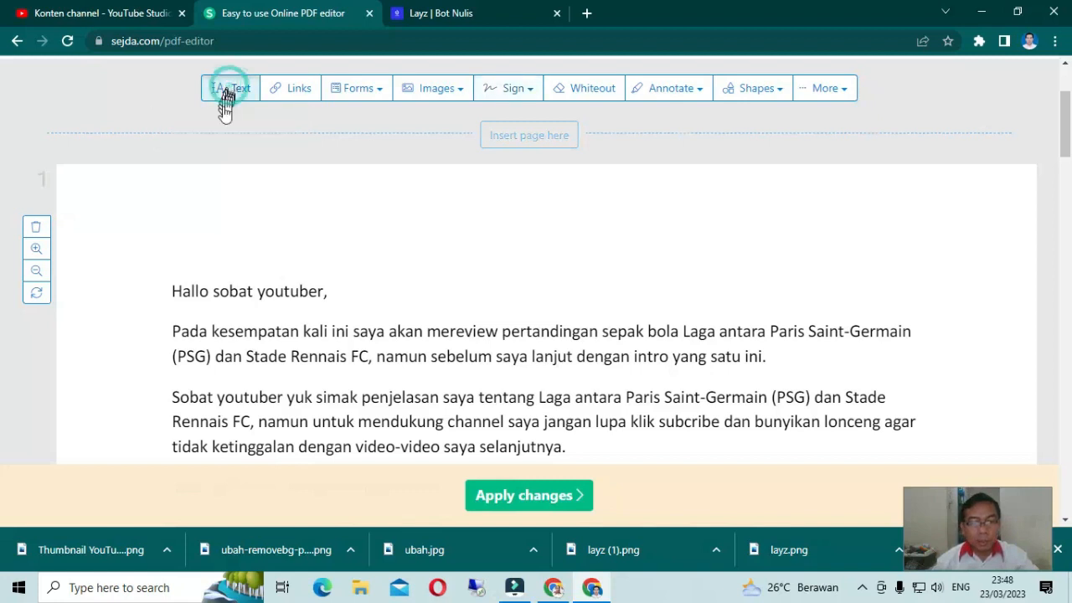
click(228, 293)
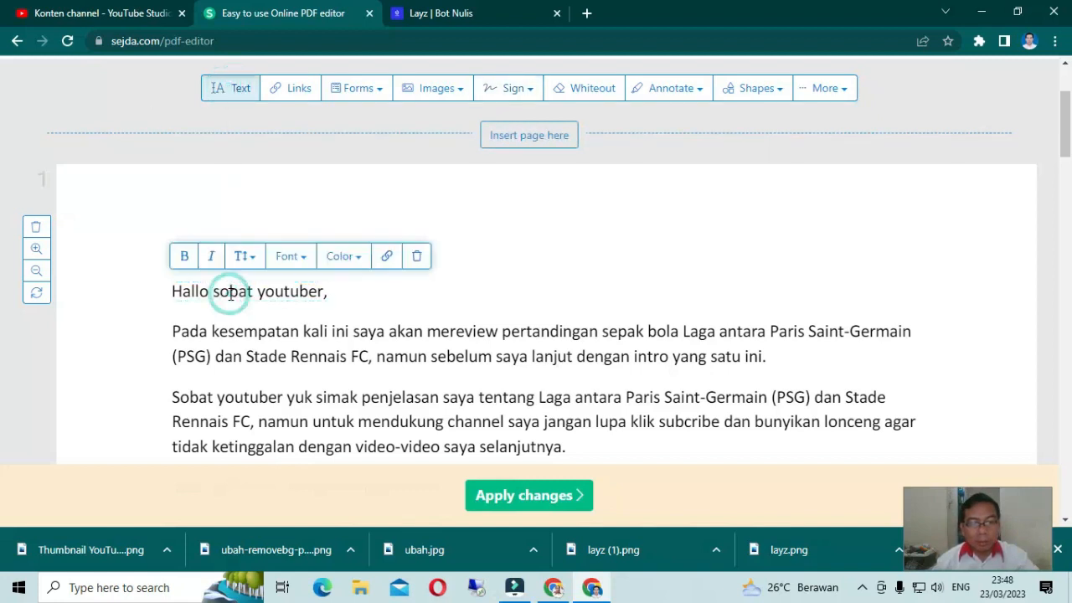
click(214, 291)
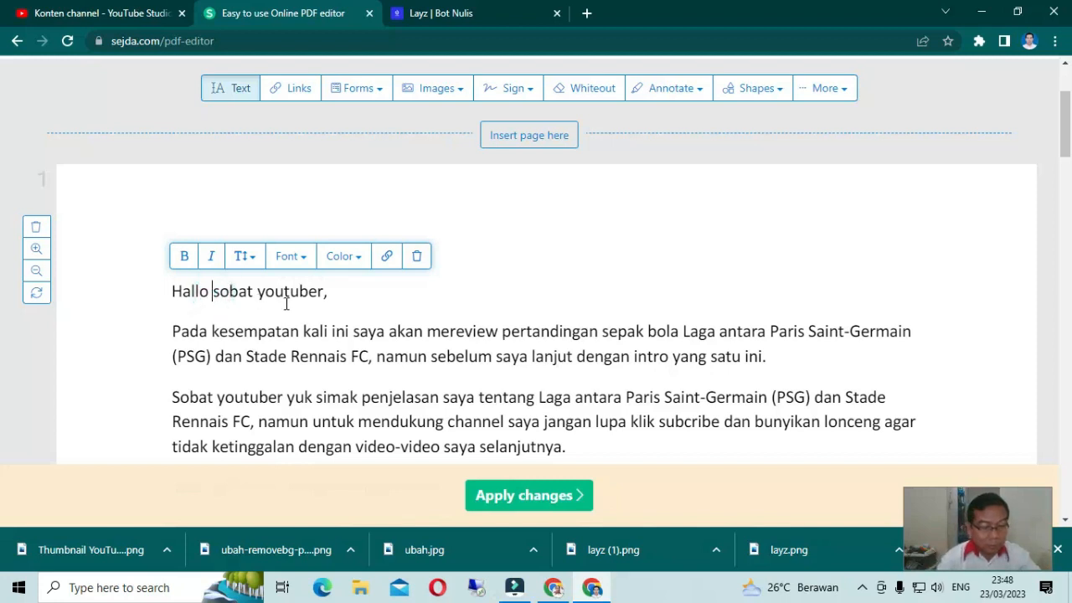
text(se)
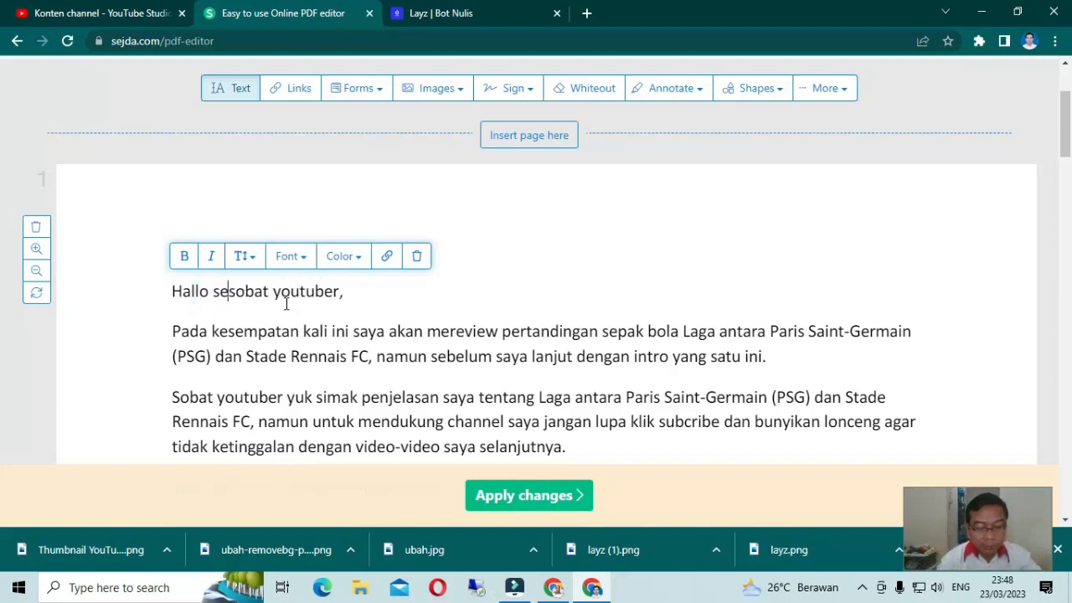
text(lama)
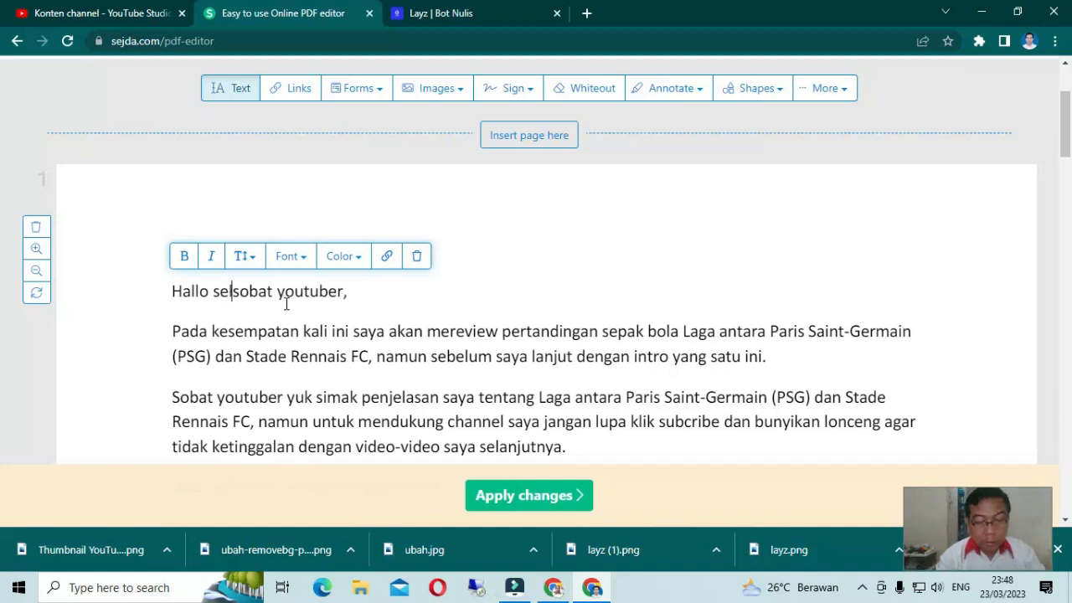
text(t pa)
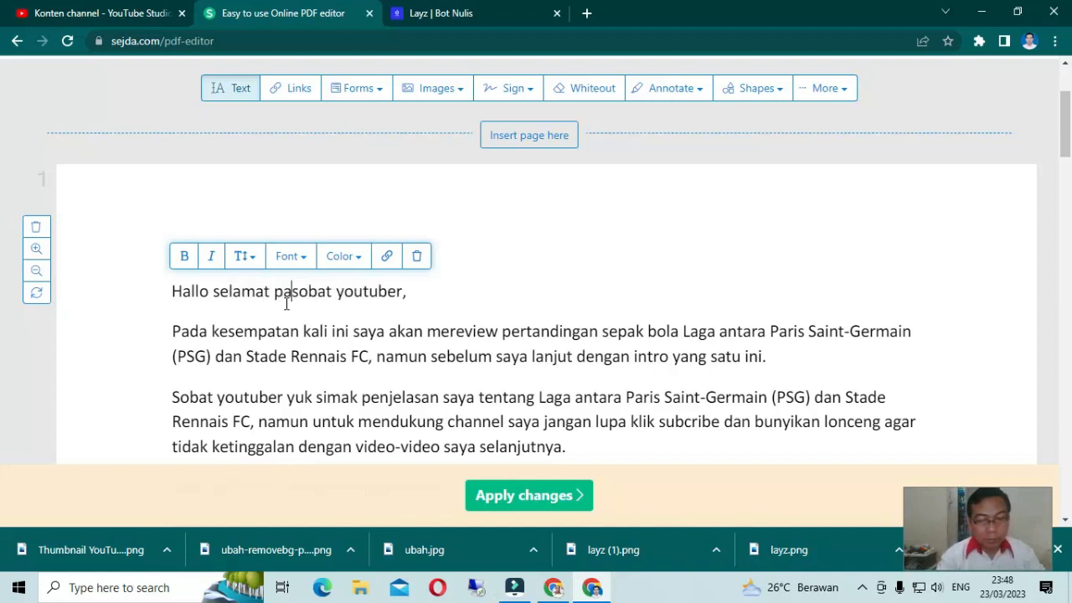
text(gi)
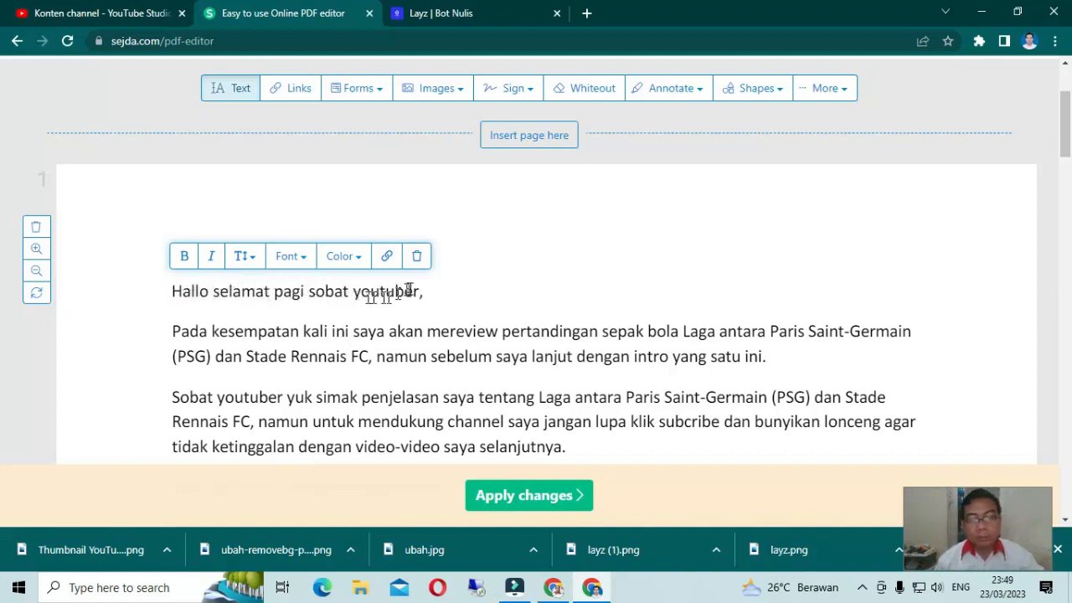
click(483, 275)
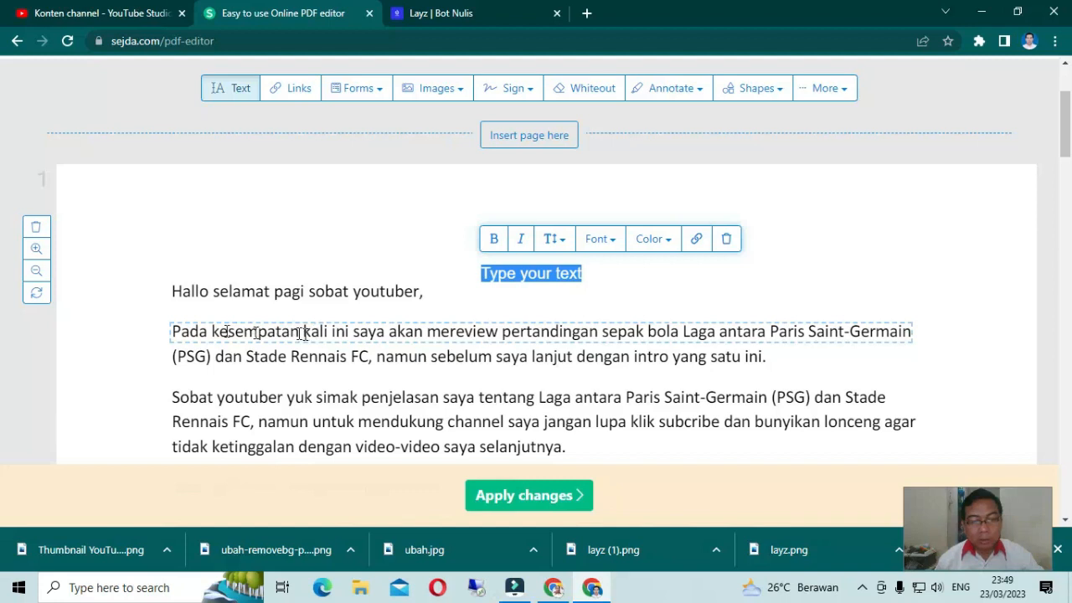
Change the font of the line beginning "Pada kesempatan kali ini" to Courier
drag(168, 329, 767, 360)
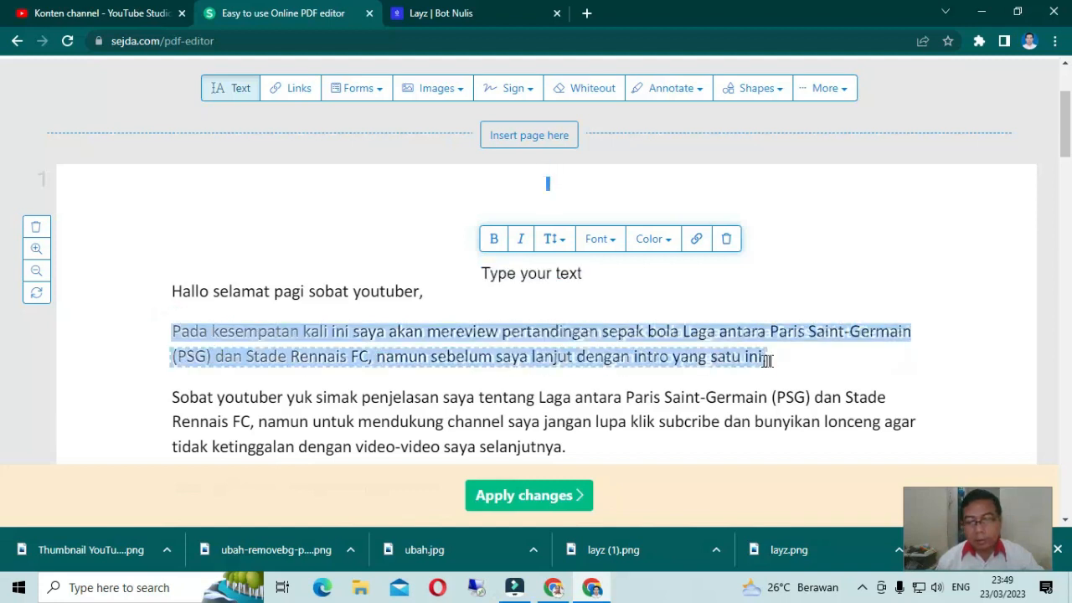
click(301, 298)
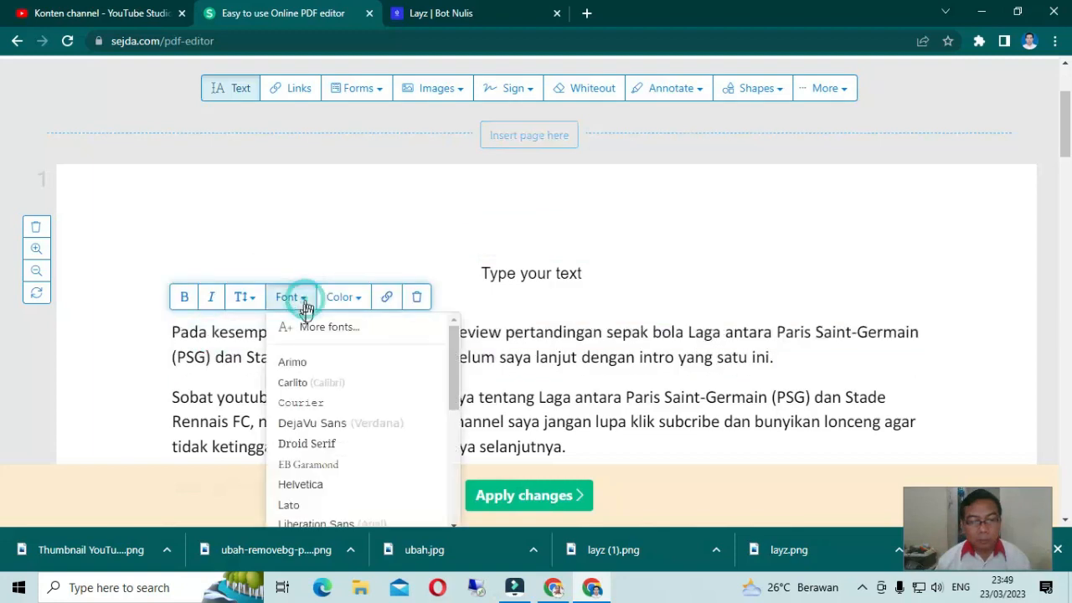
click(295, 404)
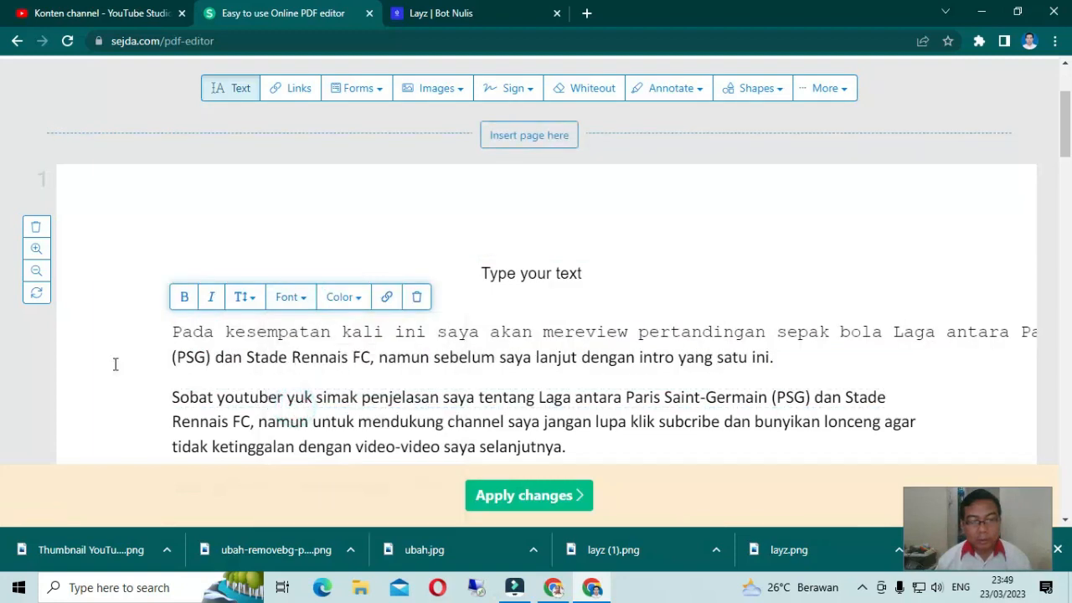
Color the line beginning "Sobat youtuber yuk simak" red and finish the heading "salam sapa" above the greeting line
click(114, 364)
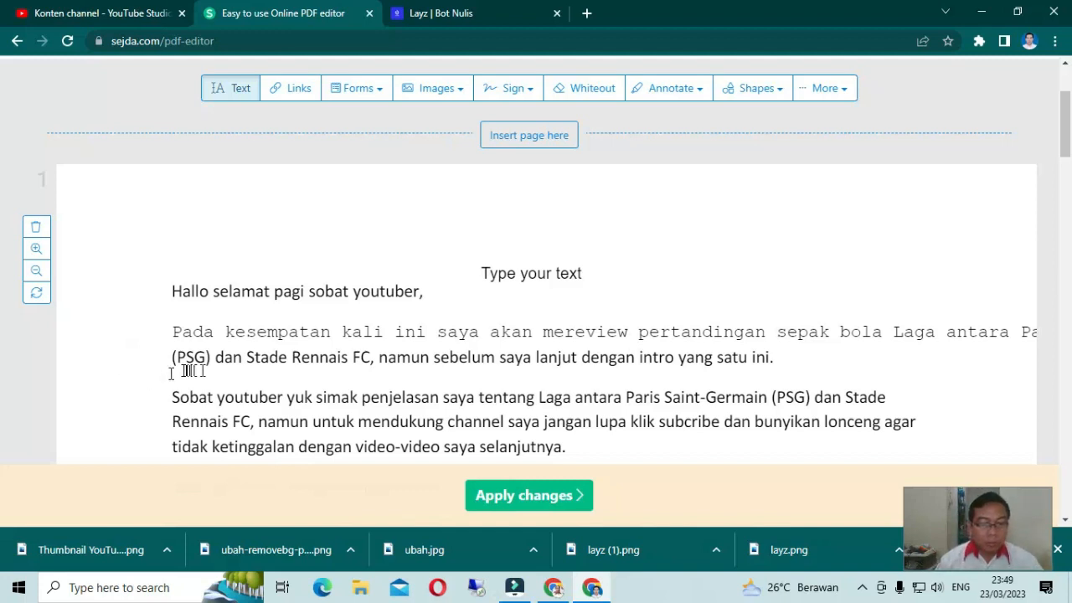
triple_click(192, 395)
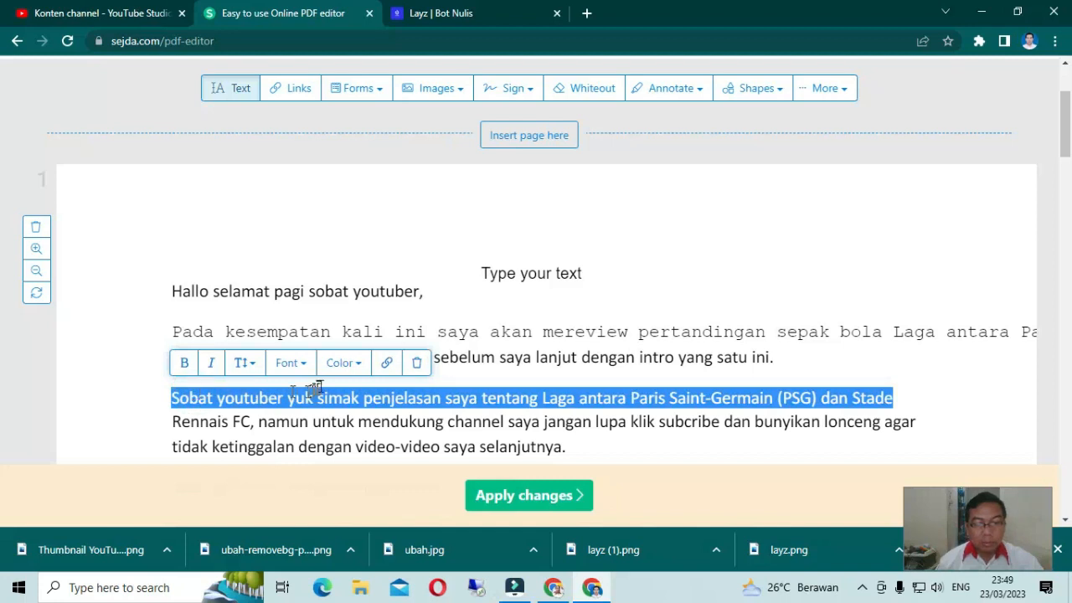
click(352, 368)
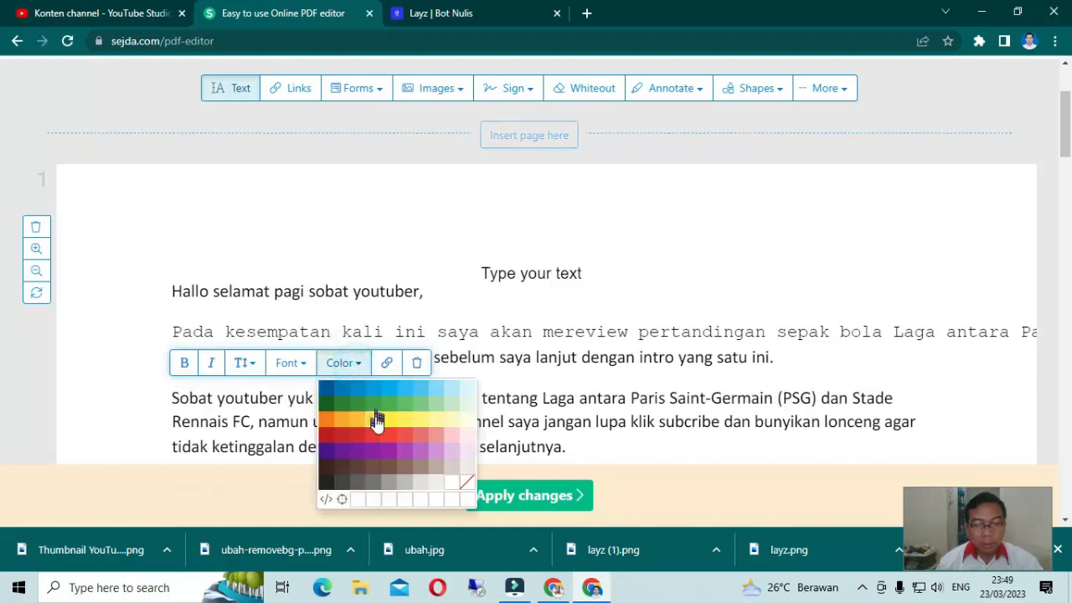
click(373, 422)
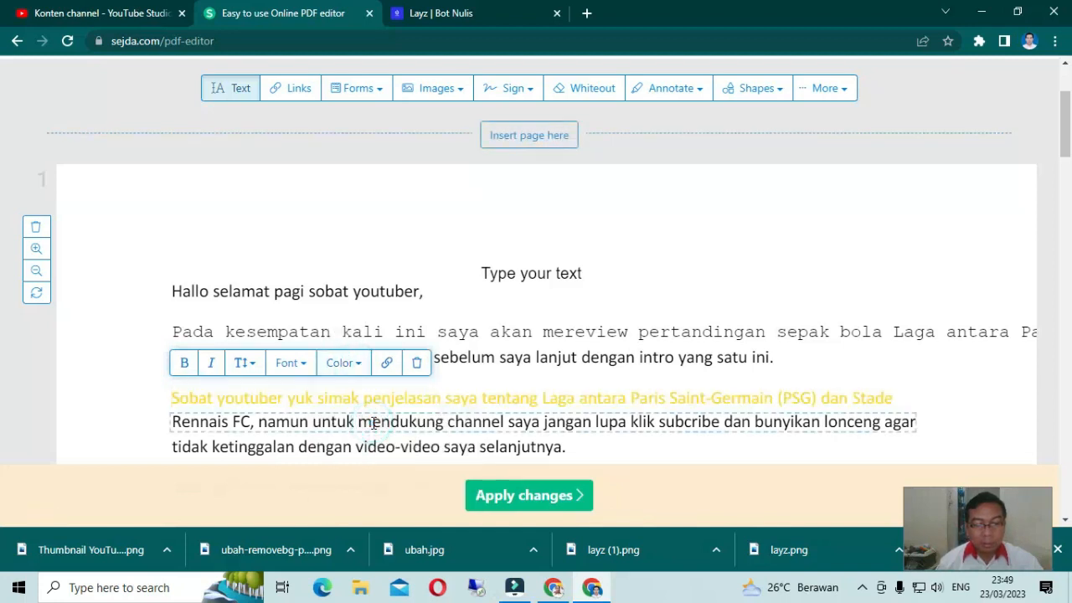
click(358, 368)
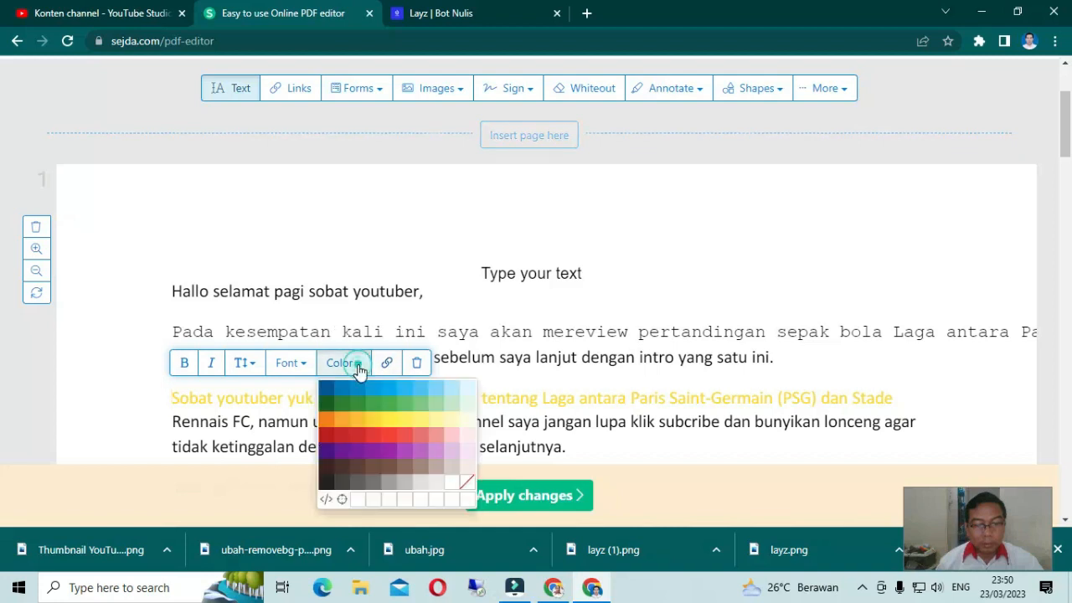
click(366, 433)
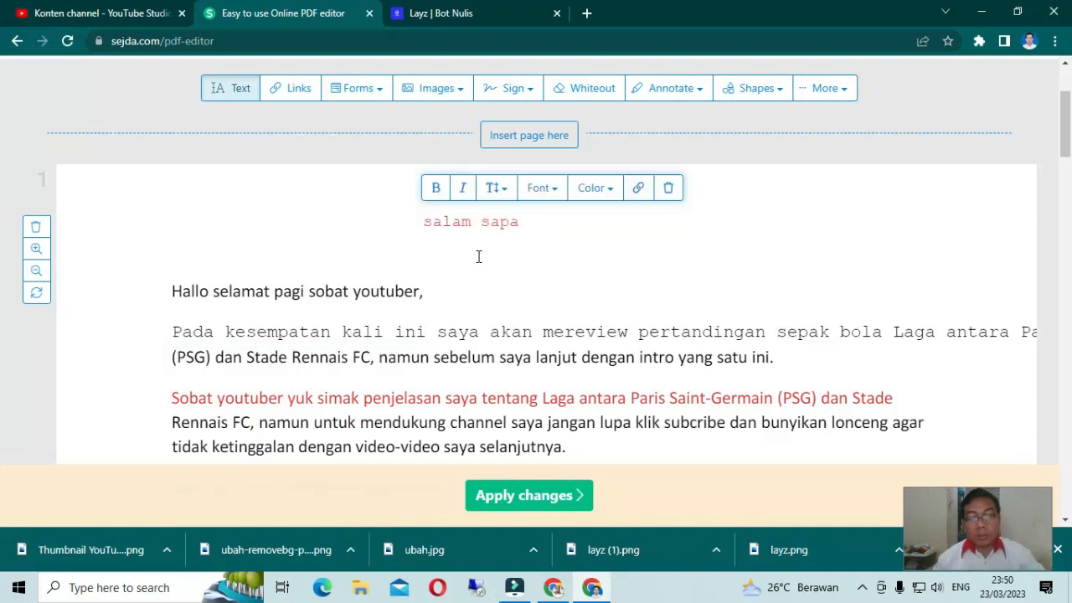
click(478, 255)
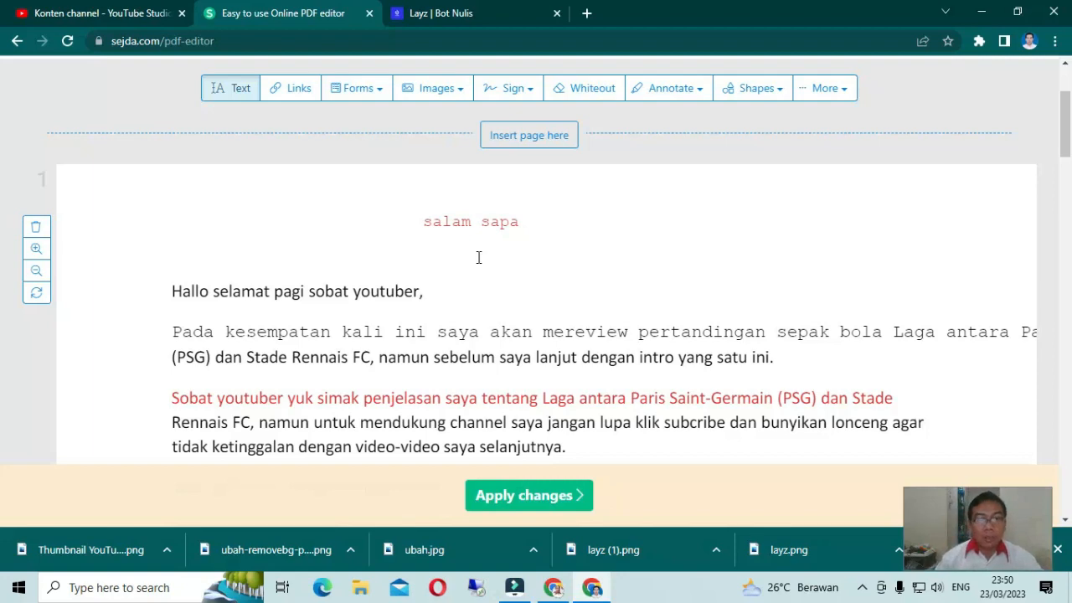
scroll(423, 318, down, 3)
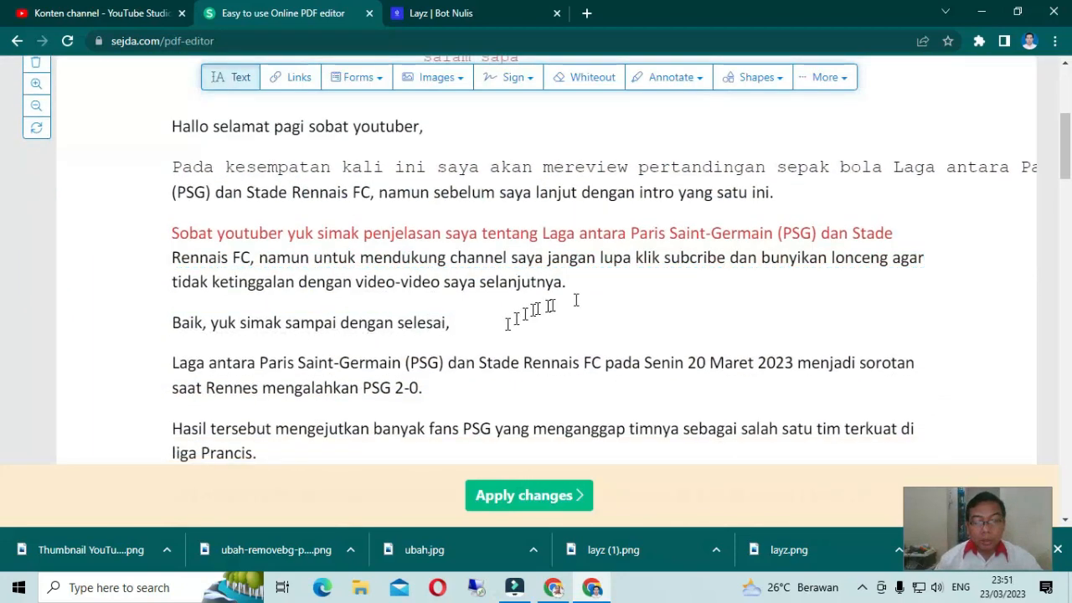
click(587, 291)
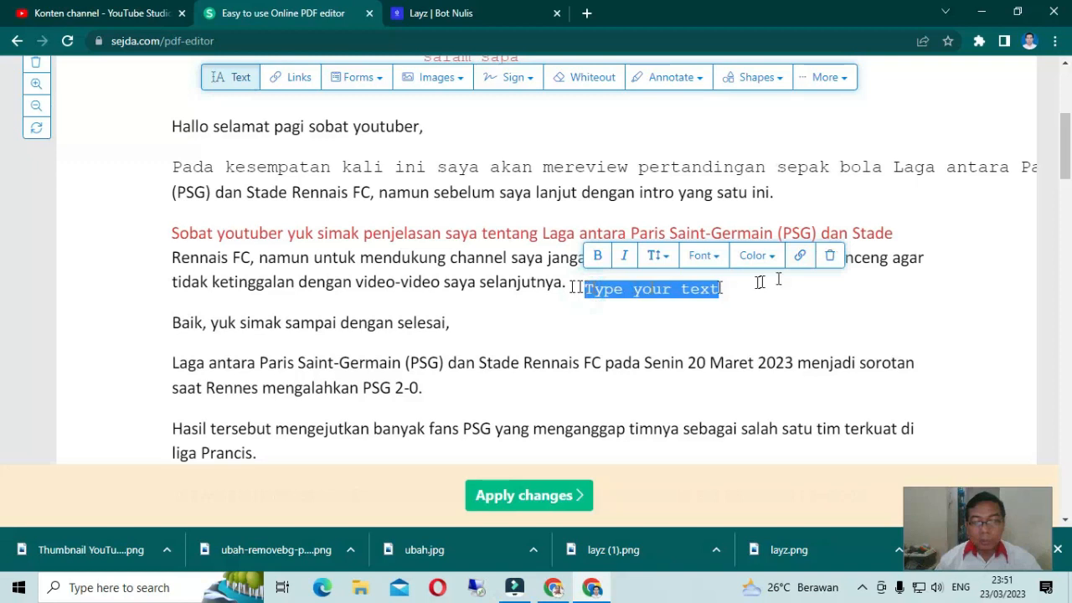
click(829, 256)
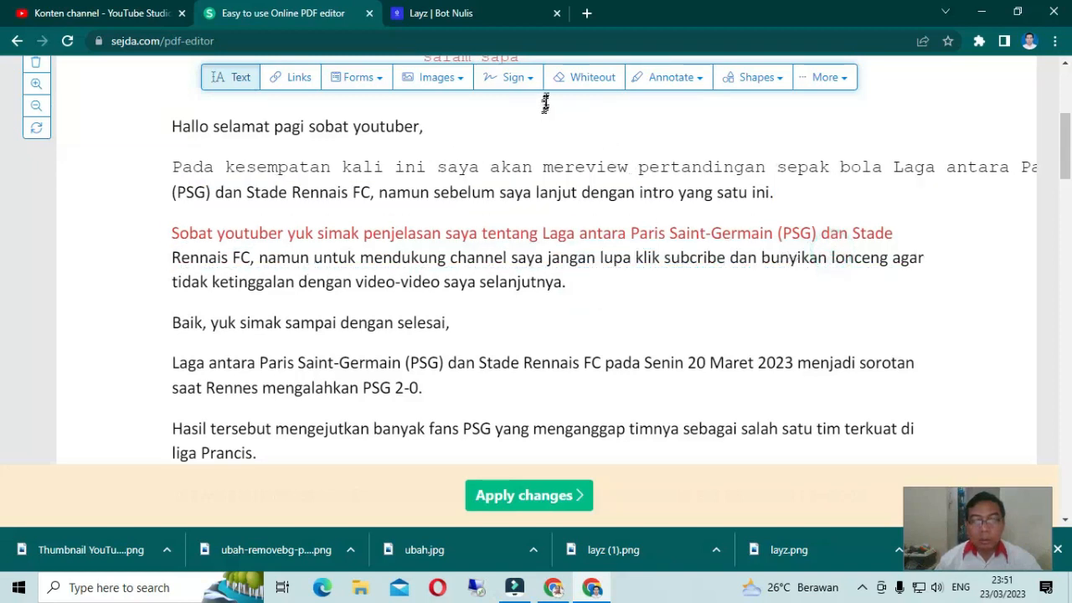
Insert the image ubah-removebg-preview.png from the Downloads folder near the top of page 1, beside the "salam sapa" heading
click(438, 84)
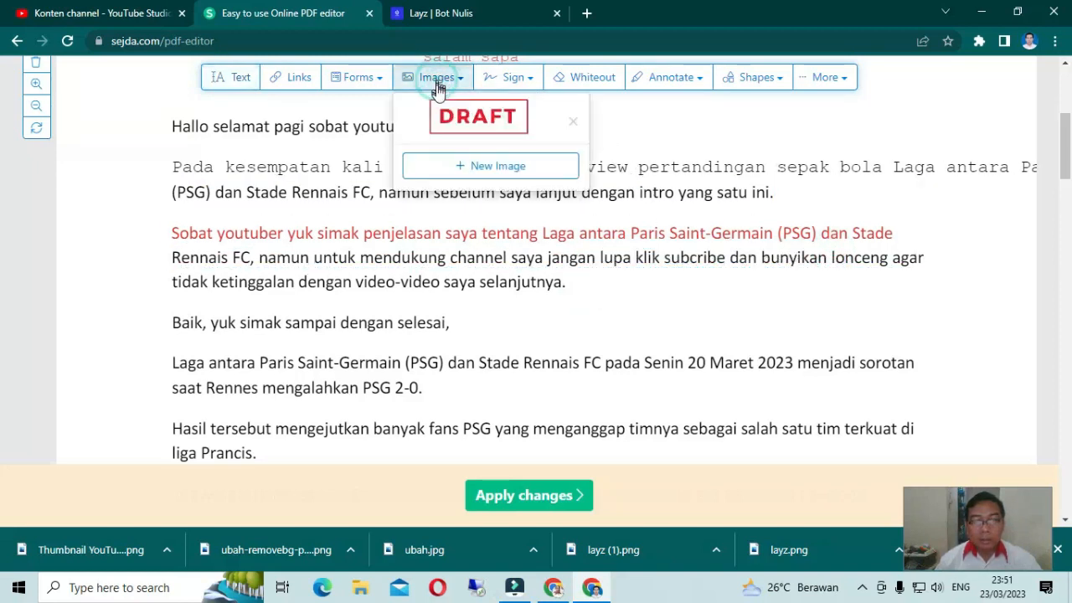
click(484, 165)
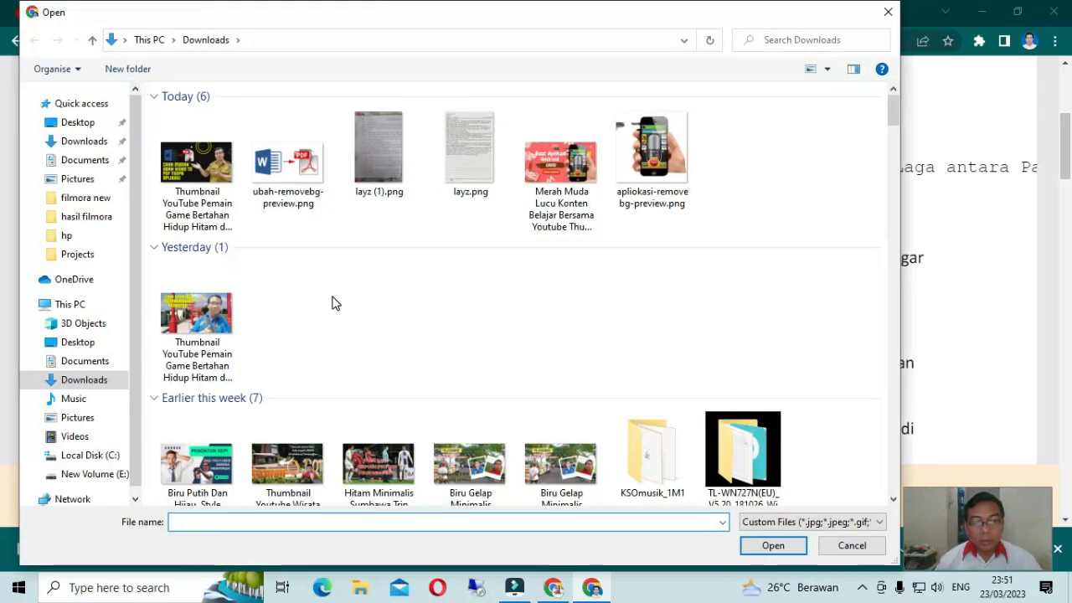
scroll(277, 267, down, 3)
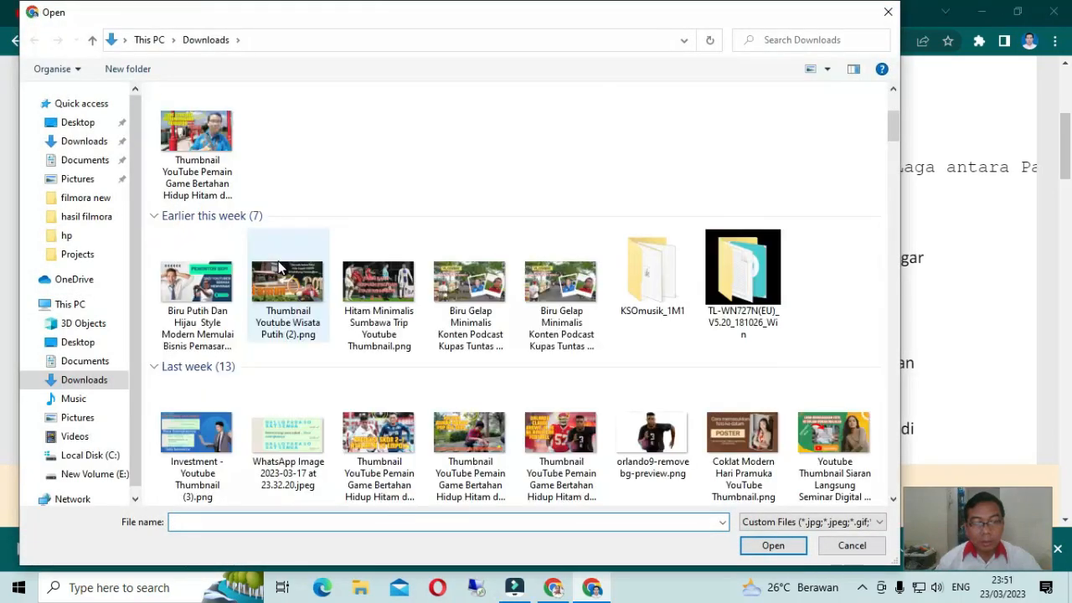
scroll(310, 240, up, 3)
click(288, 171)
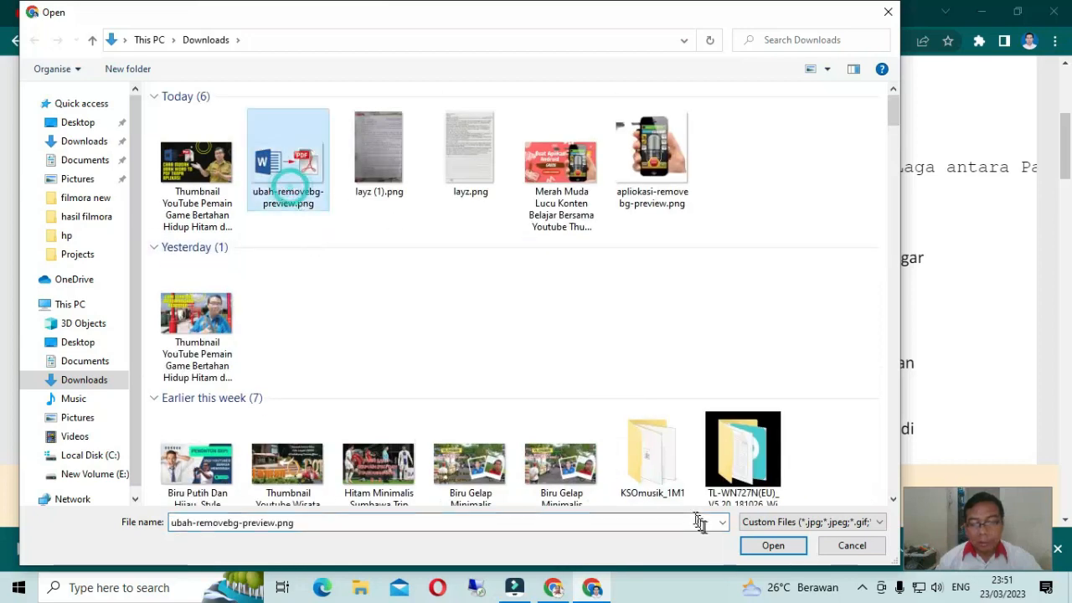
click(772, 545)
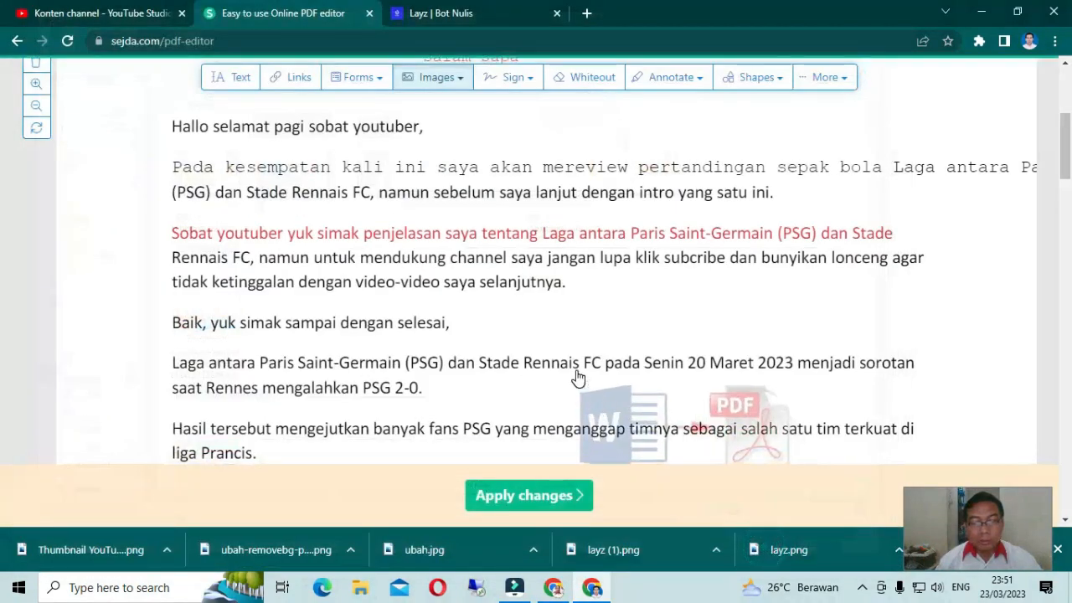
scroll(469, 185, up, 3)
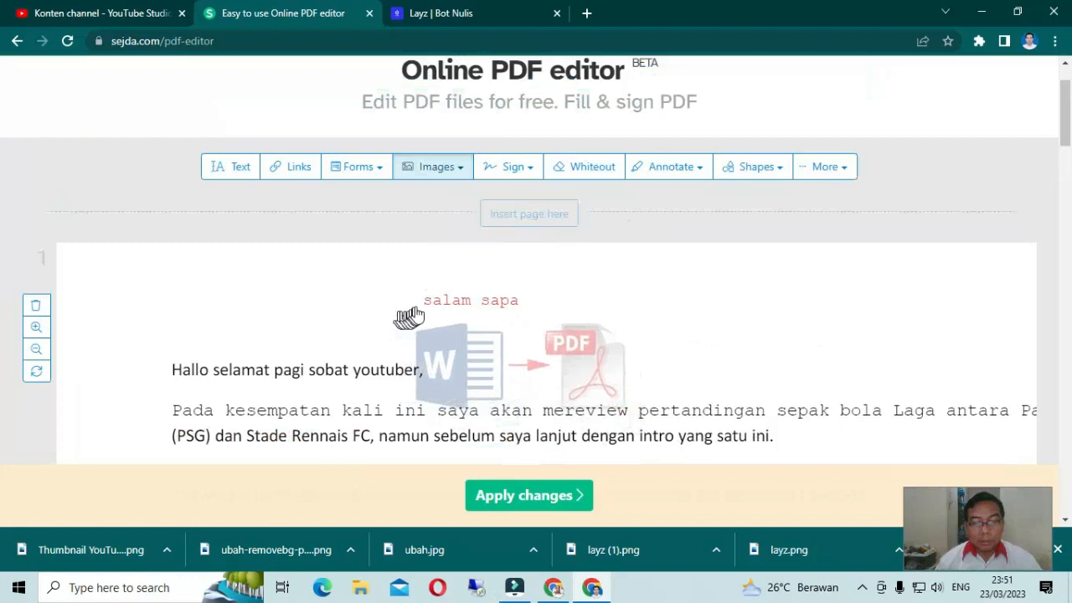
click(528, 286)
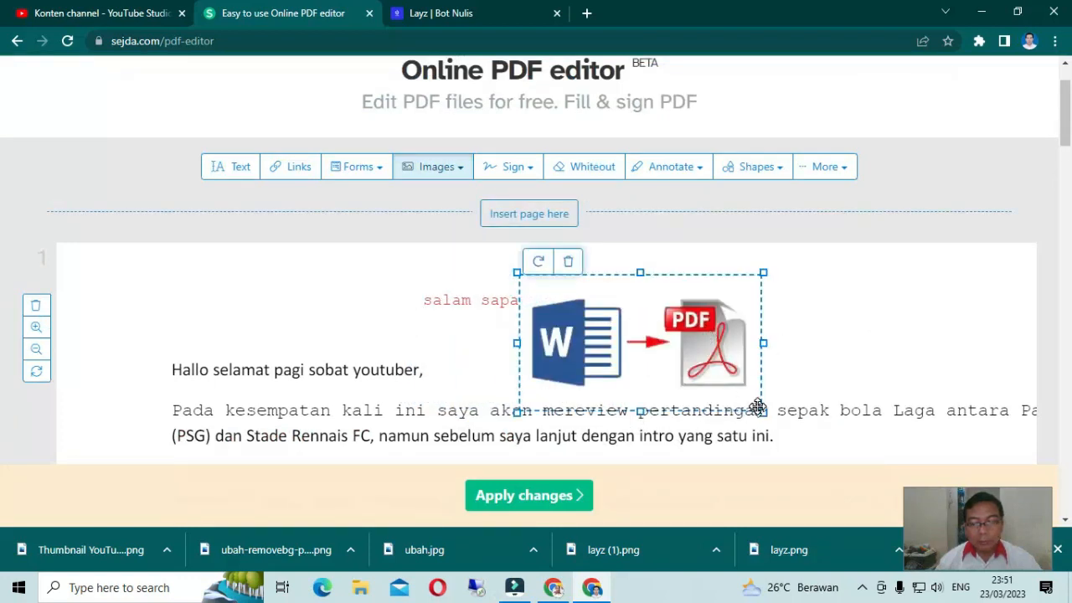
Shrink the inserted image and move it below the "salam sapa" heading, just after the greeting line
drag(761, 411, 698, 361)
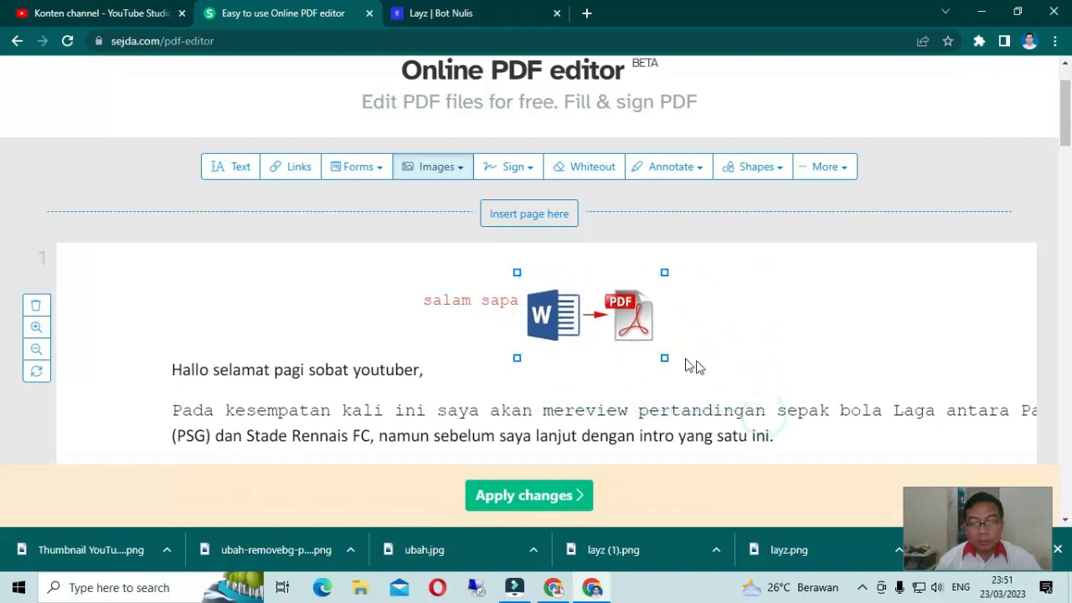
drag(603, 329, 559, 366)
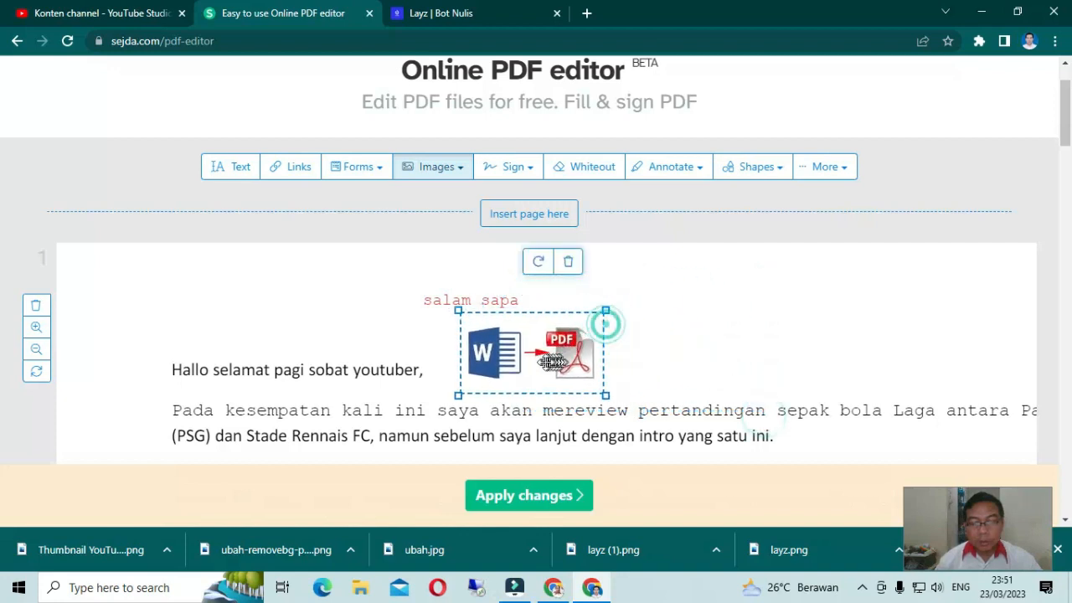
click(645, 351)
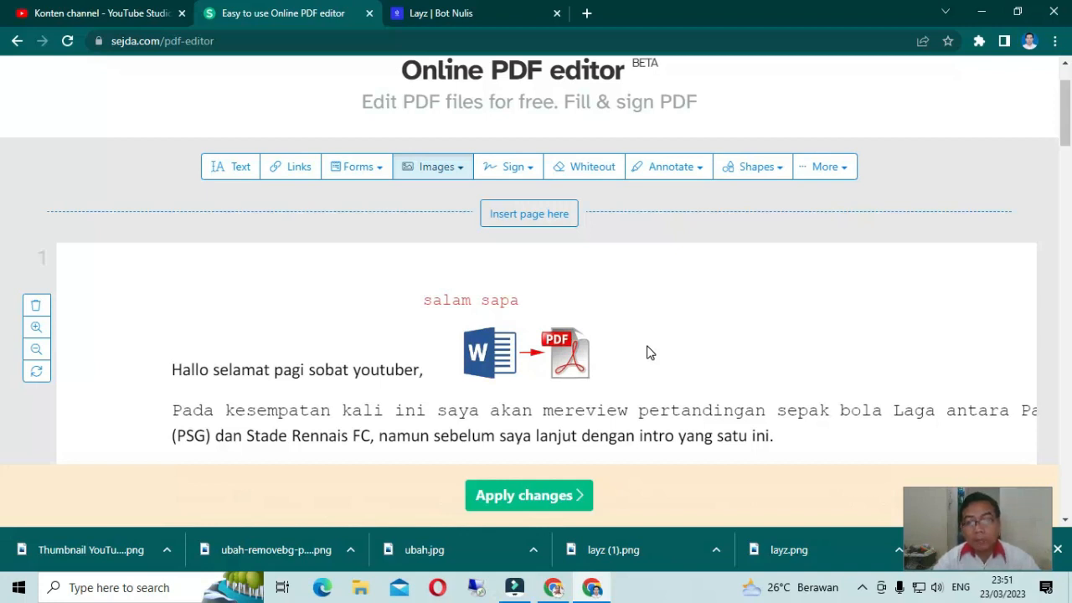
Apply the changes to the PDF and download the edited document
scroll(646, 352, up, 1)
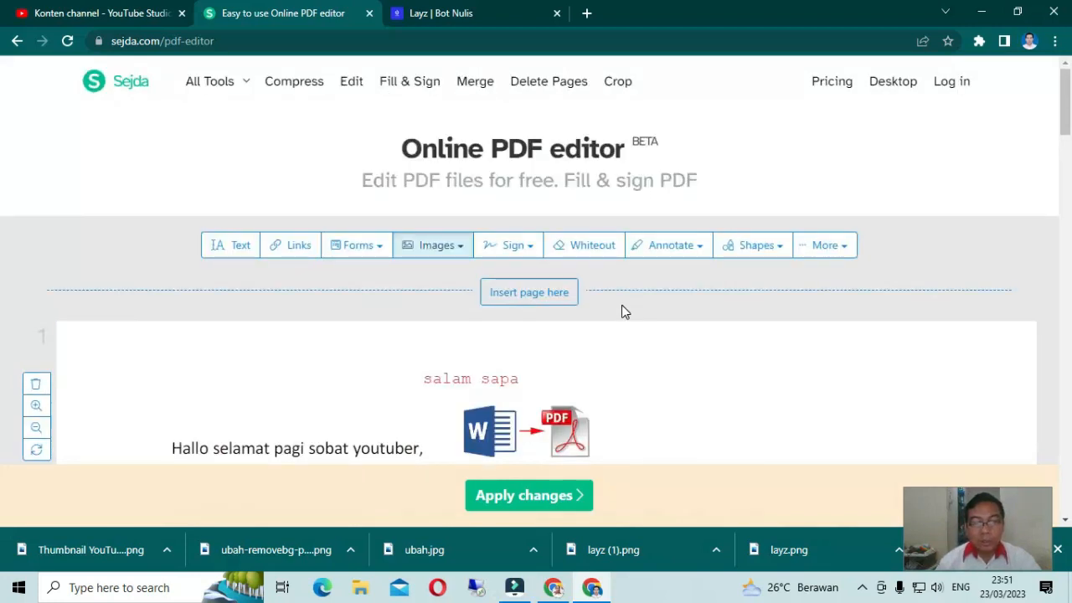
click(545, 499)
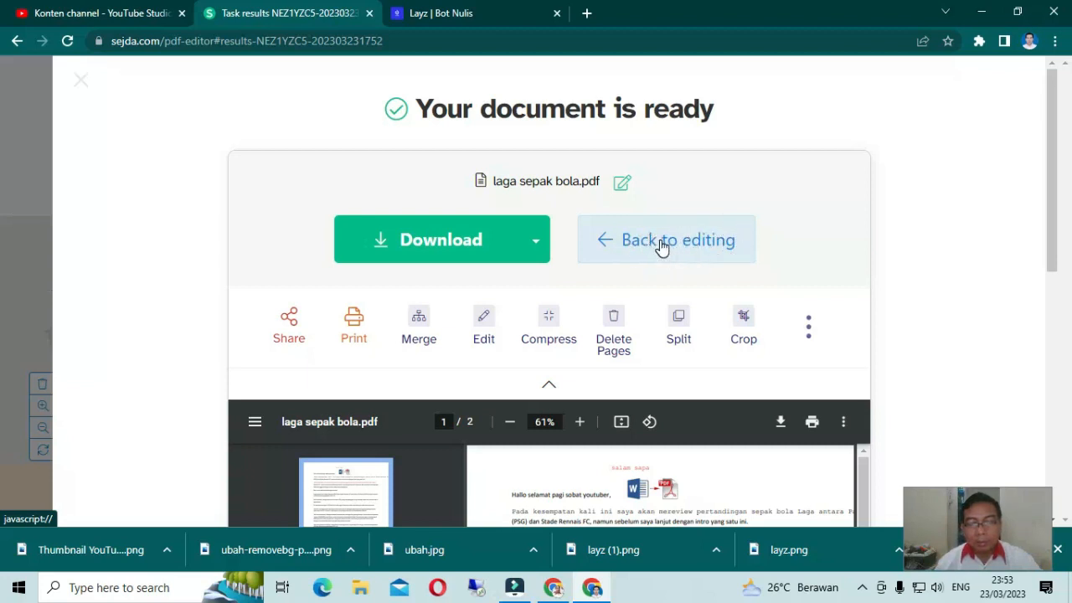
click(443, 239)
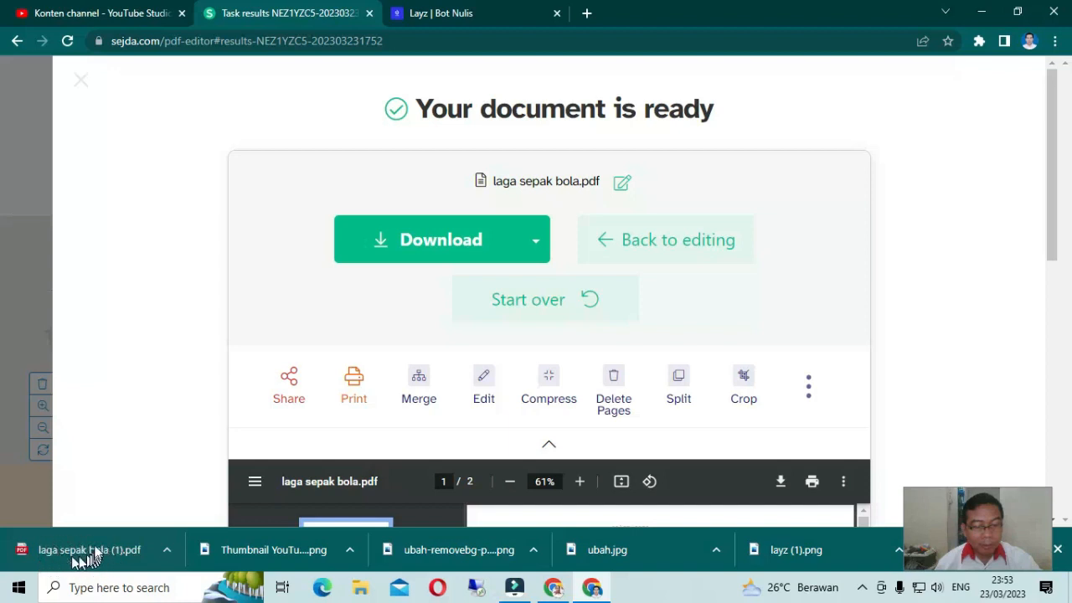
Show the downloaded PDF in its folder and open laga sepak bola (1).pdf
click(167, 553)
click(192, 500)
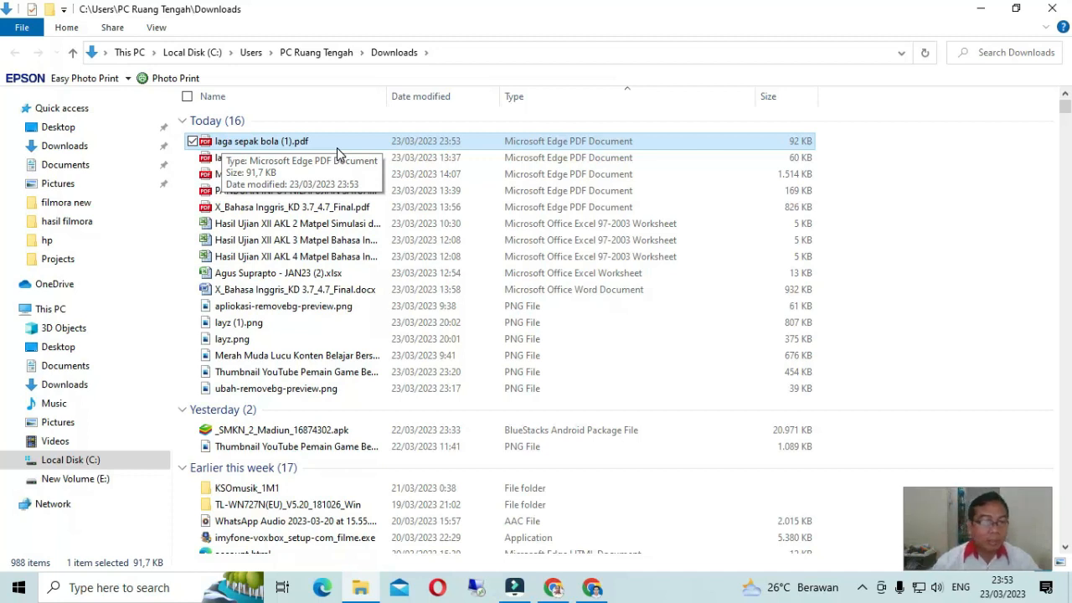
double_click(247, 142)
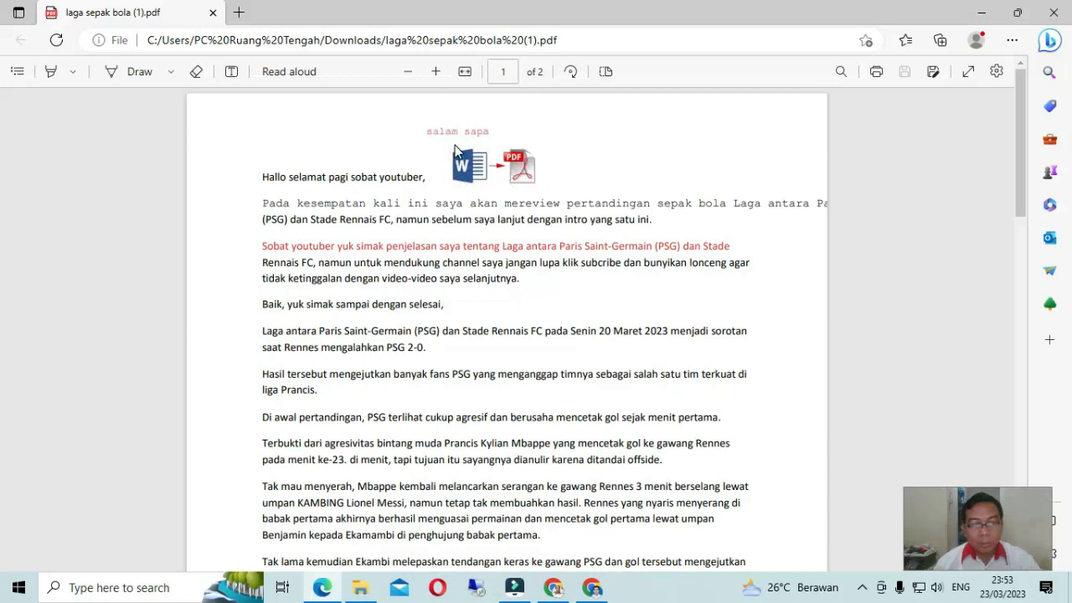
Check the added words "selamat pagi", the Courier line and the red line in the downloaded PDF
drag(288, 179, 352, 180)
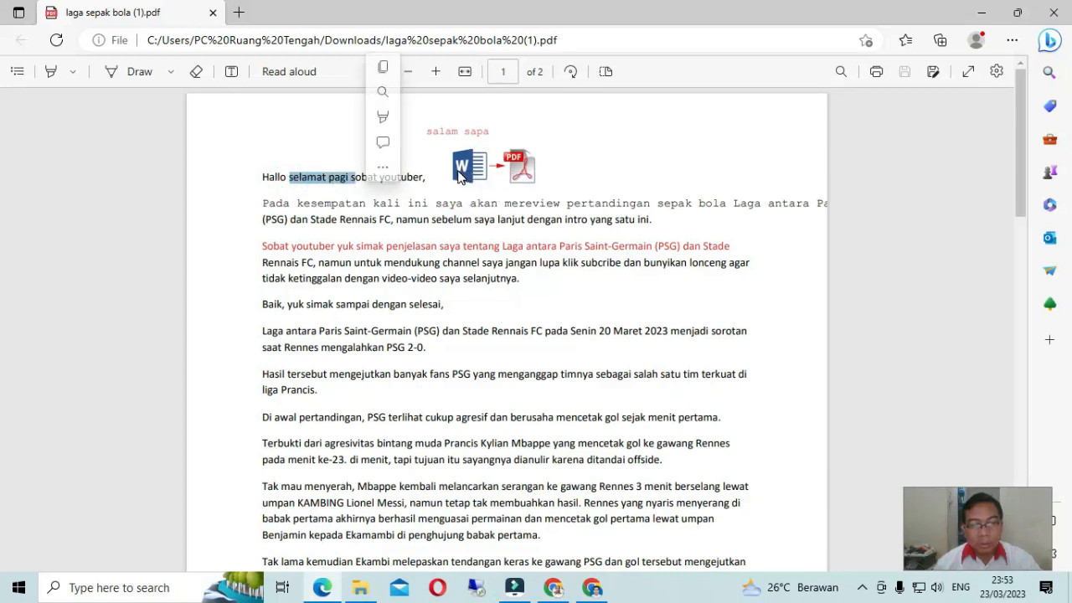
drag(265, 208, 774, 203)
drag(262, 248, 733, 247)
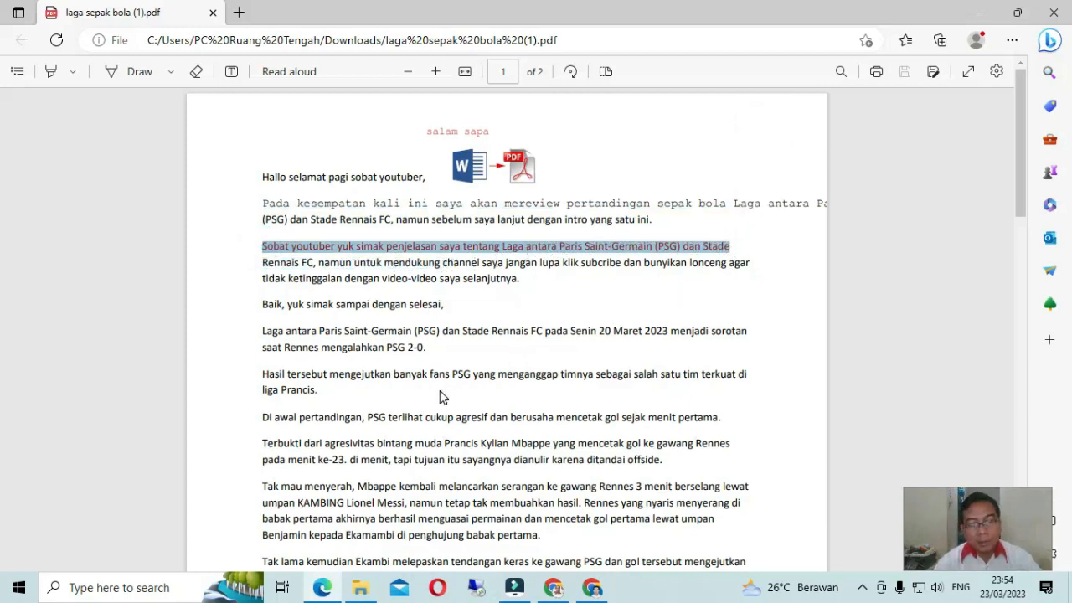